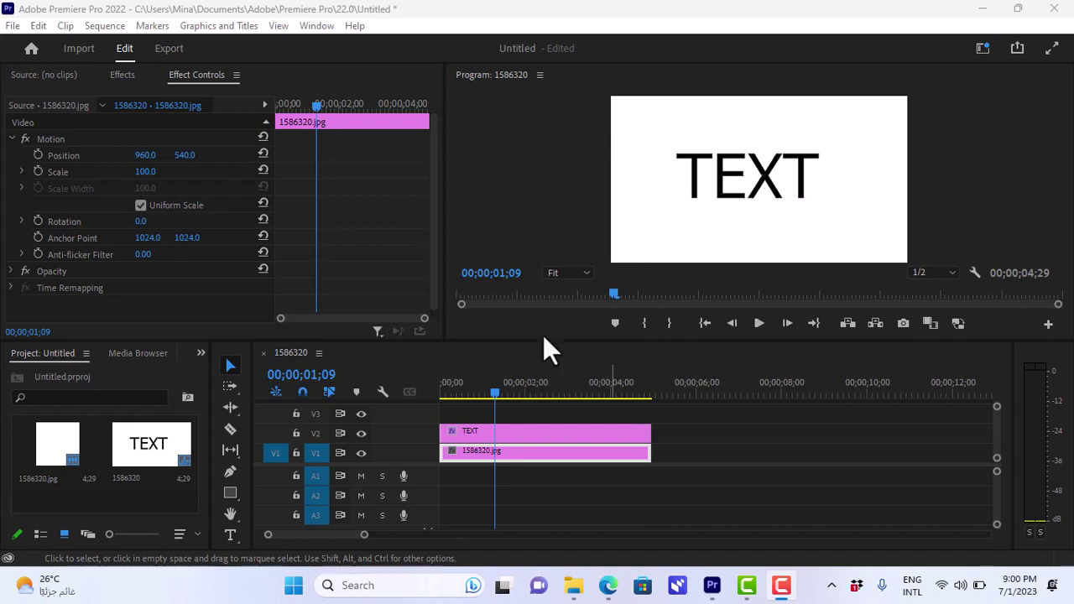
Step: Select the TEXT graphic clip on V2 to expose its Text, Vector Motion and Motion properties
{"action": "left_click", "coordinate": [459, 429]}
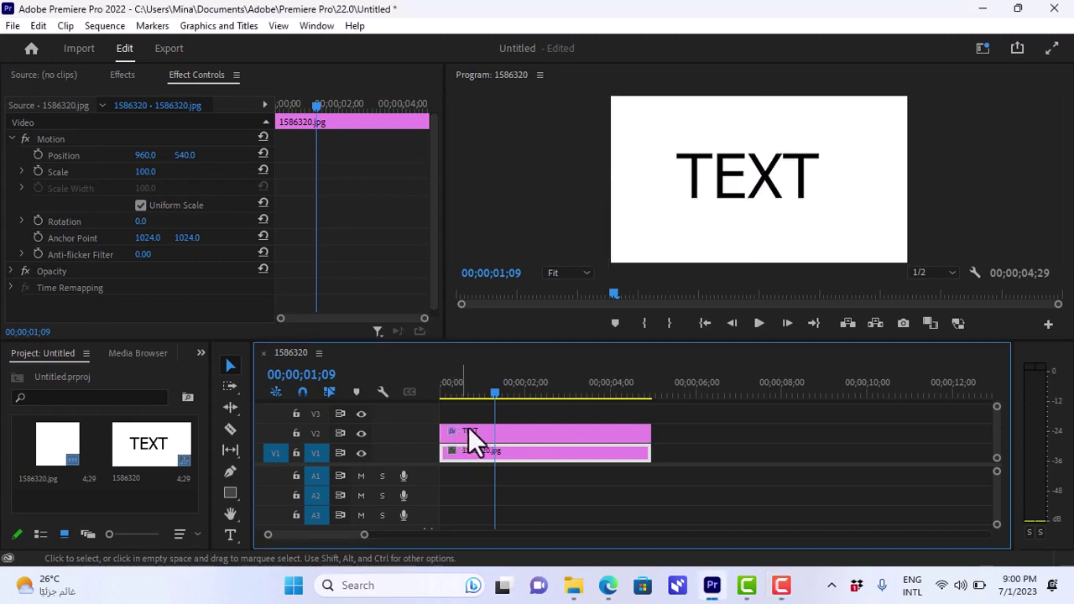
{"action": "left_click", "coordinate": [468, 429]}
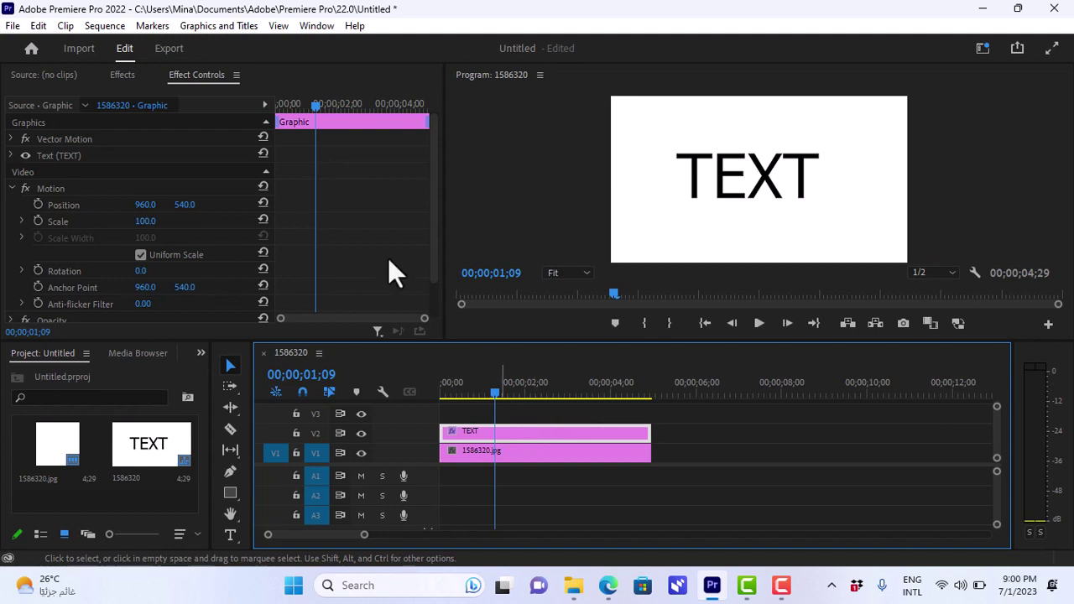
Step: Search the effects for 'linear wipe' and drop Linear Wipe onto the TEXT clip on V2
{"action": "left_click", "coordinate": [123, 74]}
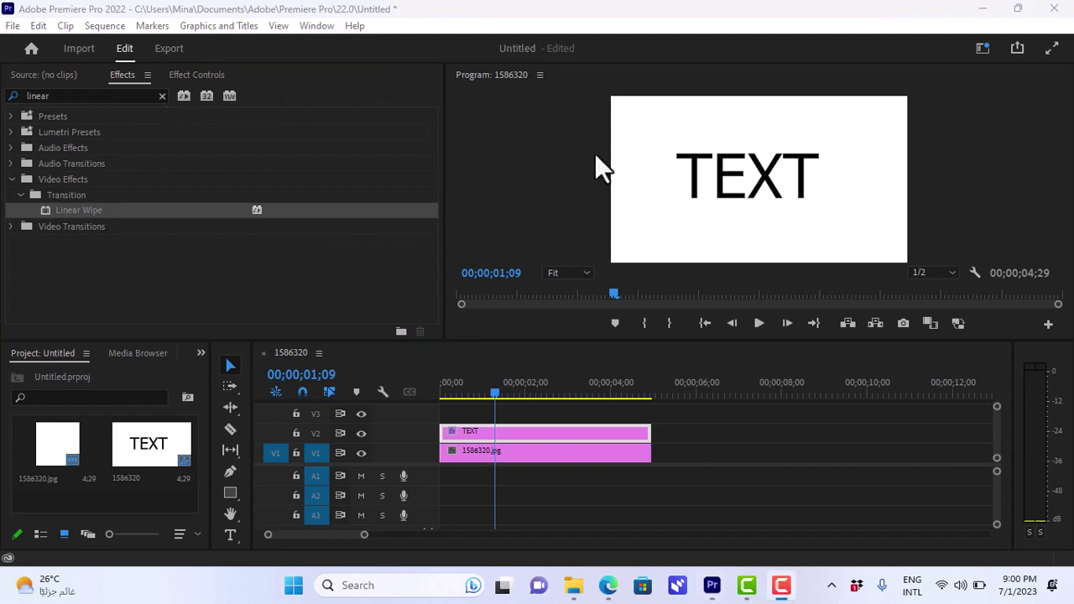
{"action": "left_click", "coordinate": [323, 30]}
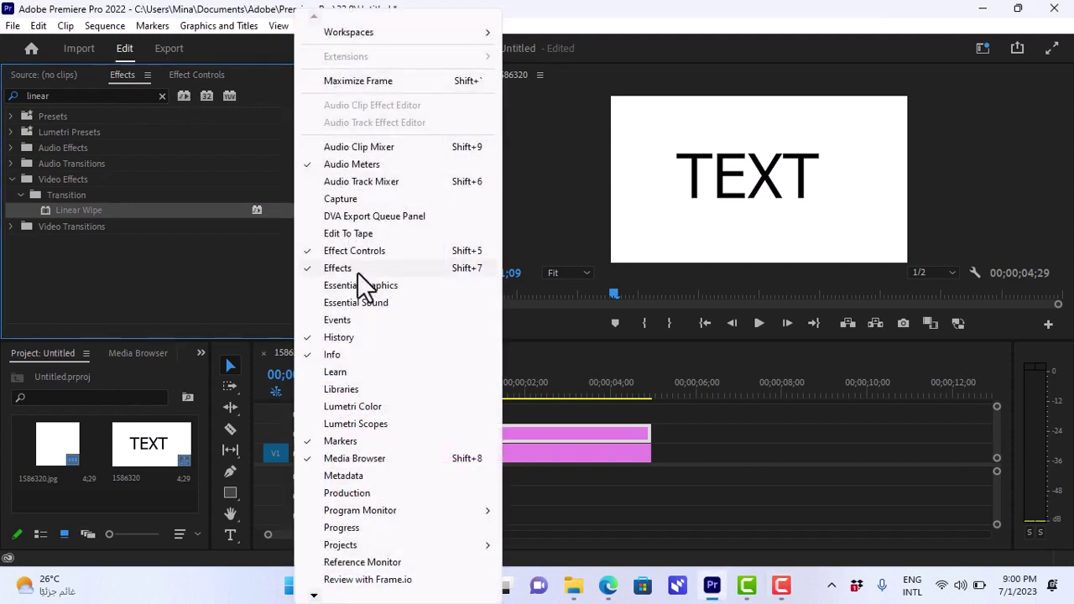
{"action": "left_click", "coordinate": [42, 95]}
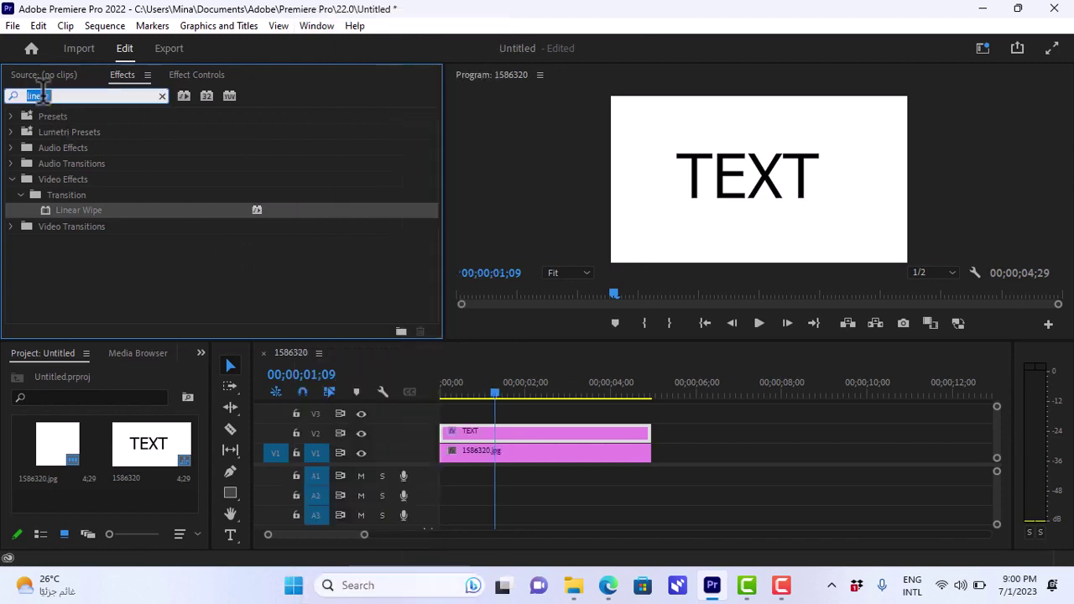
{"action": "type", "text": "linear wipe"}
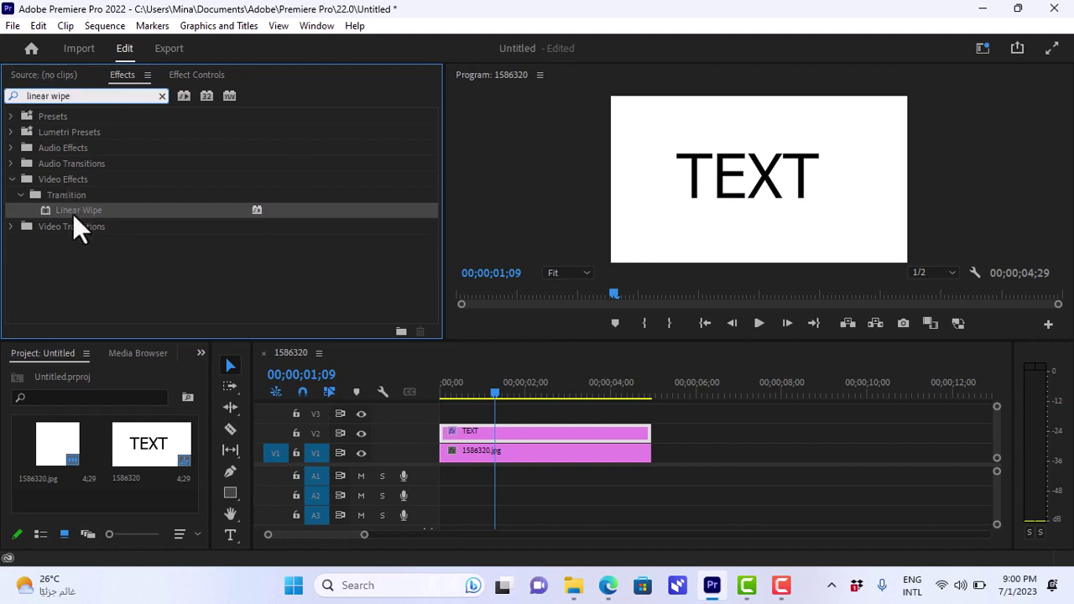
{"action": "left_click_drag", "start_coordinate": [72, 213], "coordinate": [475, 437]}
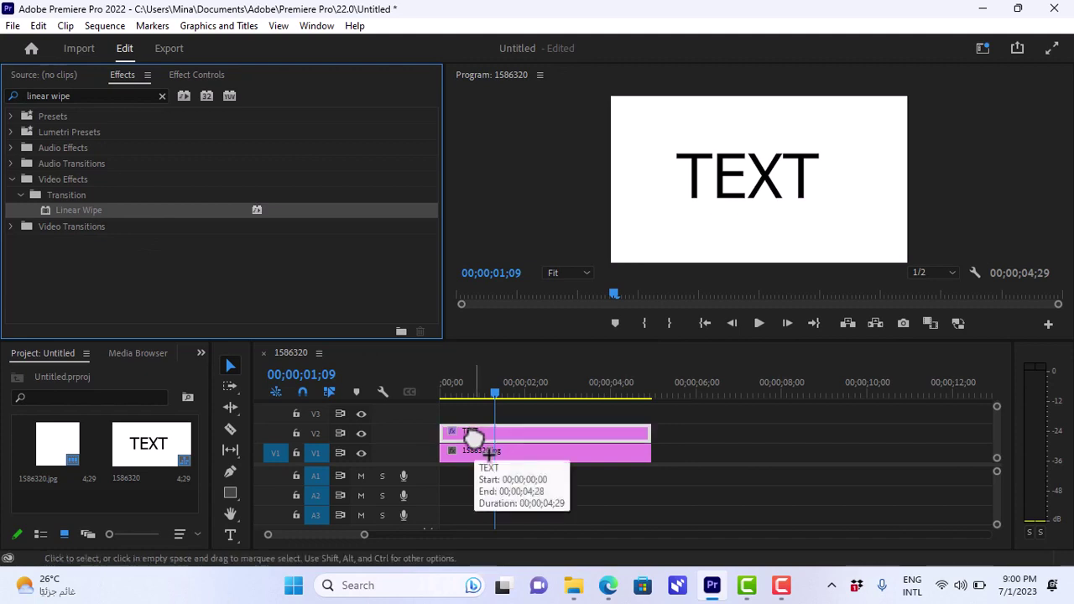
Step: Keyframe Transition Completion from 100% (hidden) to 0% (revealed) at 00;00;02;04
{"action": "left_click", "coordinate": [196, 75]}
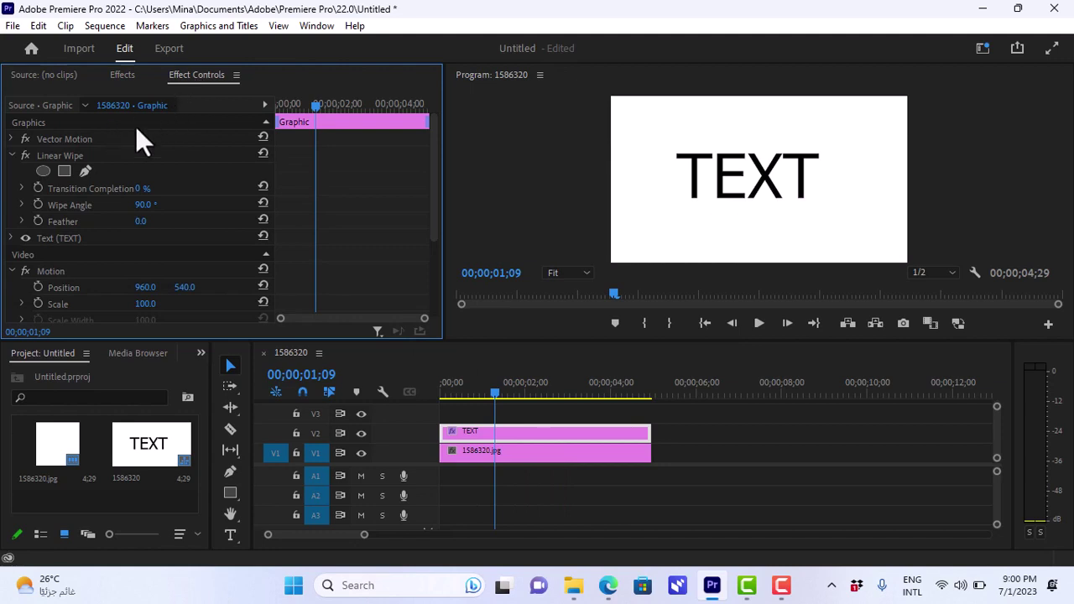
{"action": "left_click", "coordinate": [62, 156]}
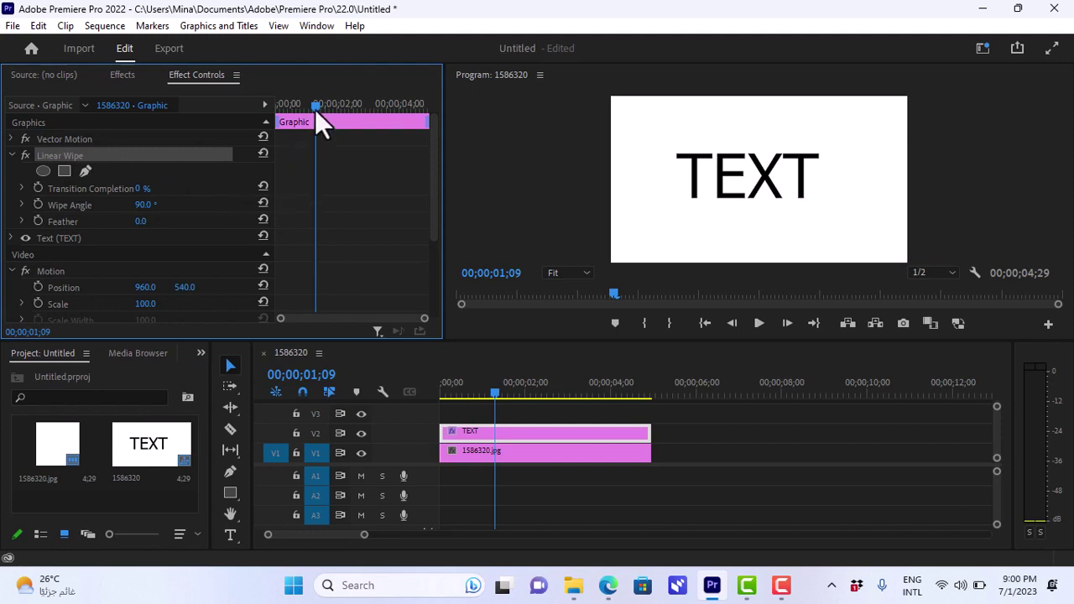
{"action": "mouse_move", "coordinate": [314, 109]}
{"action": "left_mouse_down"}
{"action": "mouse_move", "coordinate": [291, 108]}
{"action": "mouse_move", "coordinate": [320, 112]}
{"action": "left_mouse_up"}
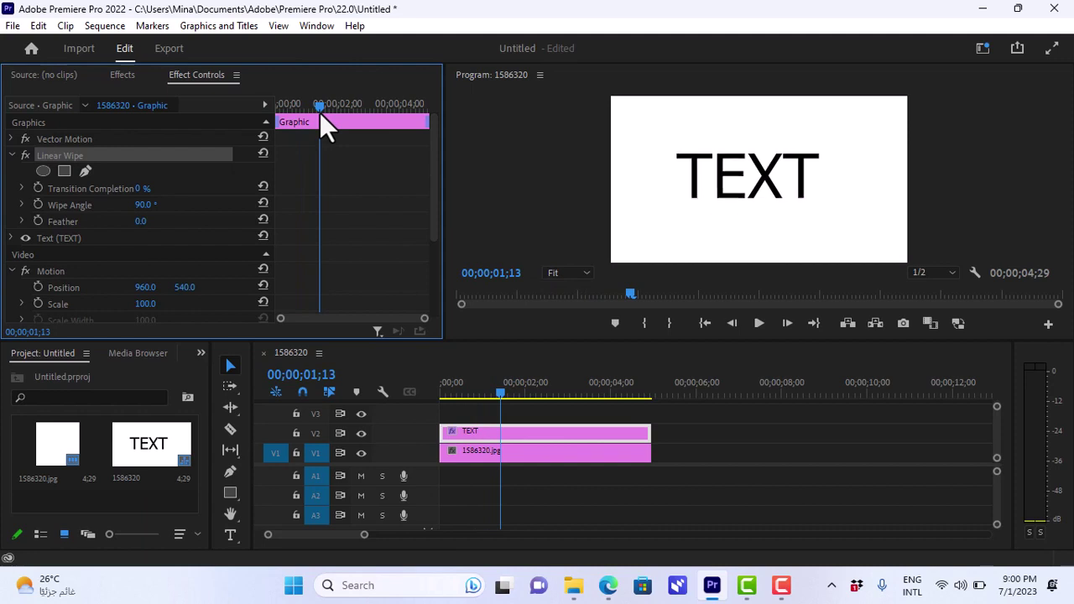
{"action": "left_click", "coordinate": [37, 188]}
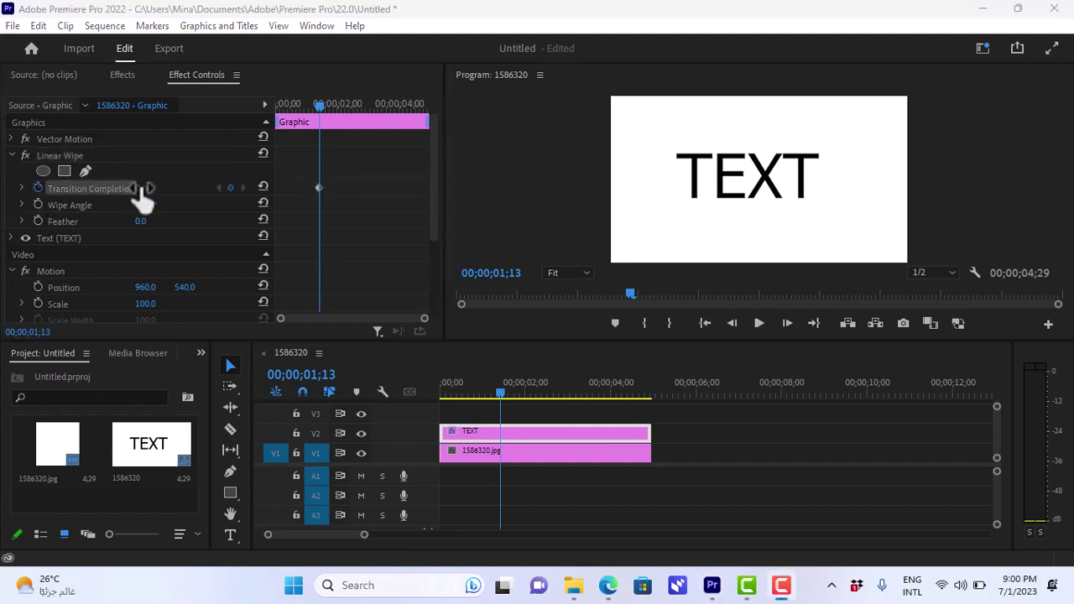
{"action": "left_click_drag", "start_coordinate": [141, 187], "coordinate": [227, 173]}
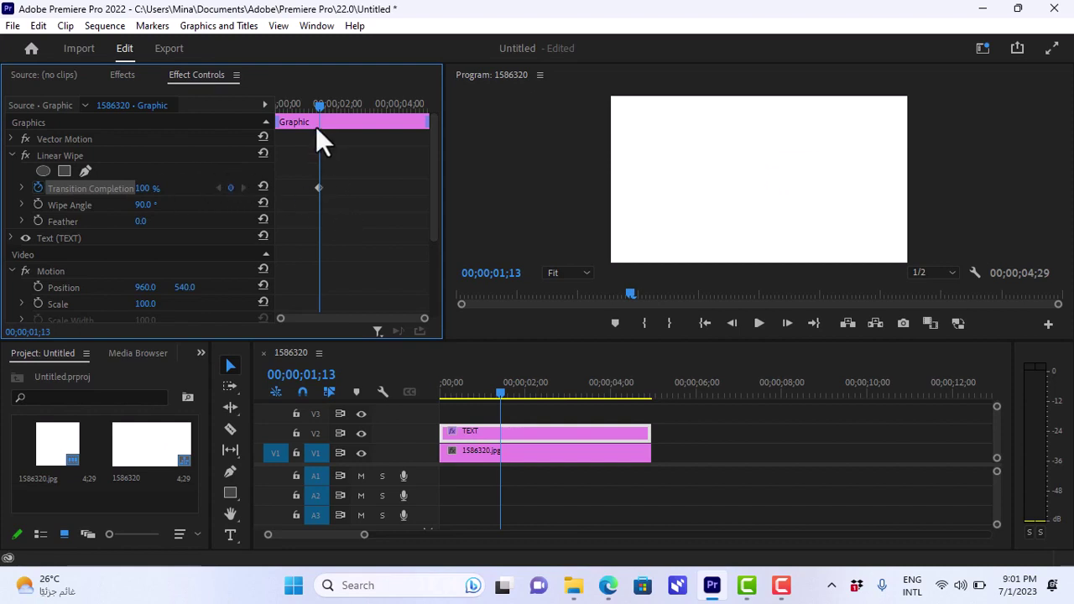
{"action": "left_click_drag", "start_coordinate": [320, 105], "coordinate": [343, 108]}
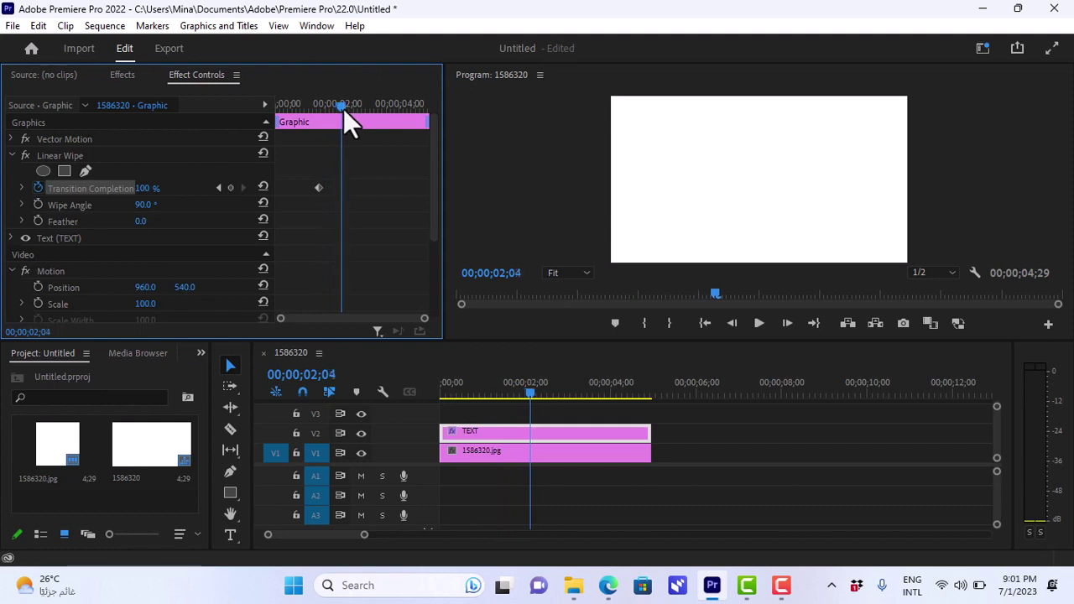
{"action": "left_click_drag", "start_coordinate": [150, 186], "coordinate": [109, 186]}
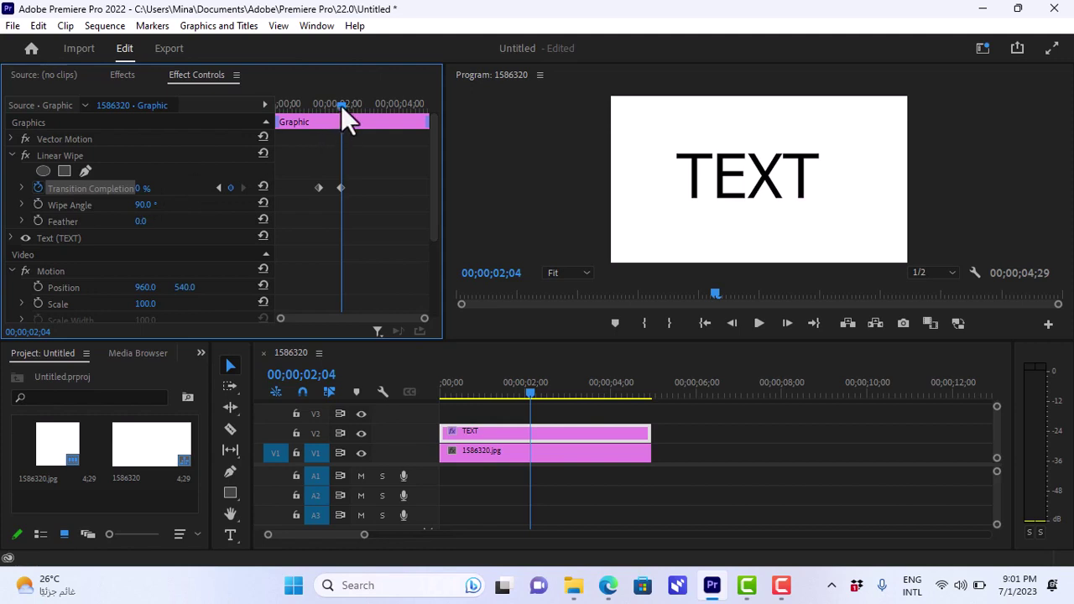
Step: Preview the wipe and move the first Transition Completion keyframe later to 01;18
{"action": "left_click_drag", "start_coordinate": [340, 105], "coordinate": [313, 100]}
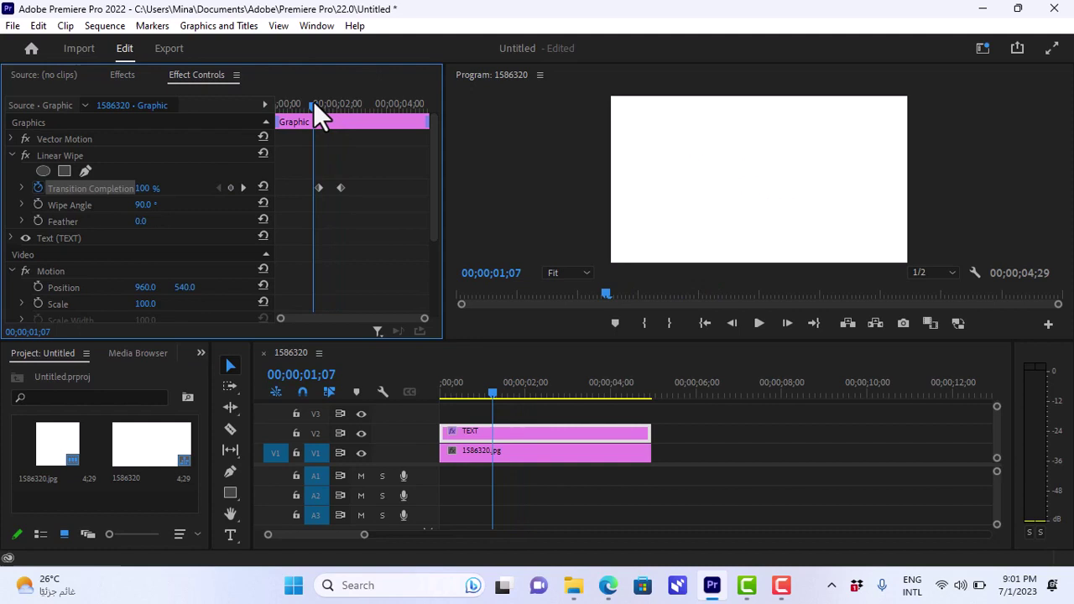
{"action": "key", "text": "space"}
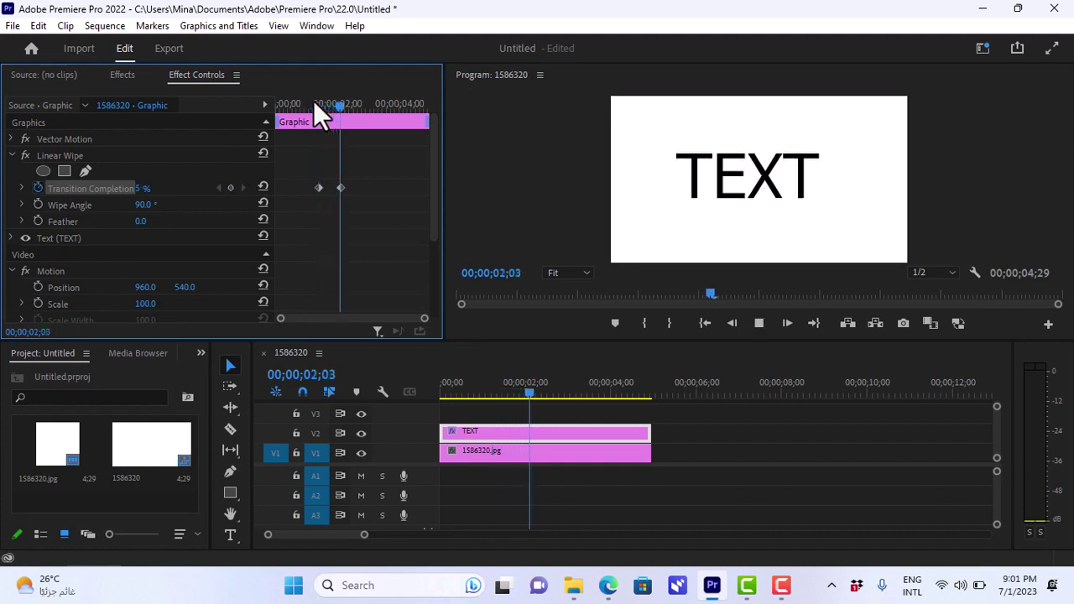
{"action": "left_click", "coordinate": [336, 103]}
{"action": "left_click_drag", "start_coordinate": [336, 104], "coordinate": [333, 107]}
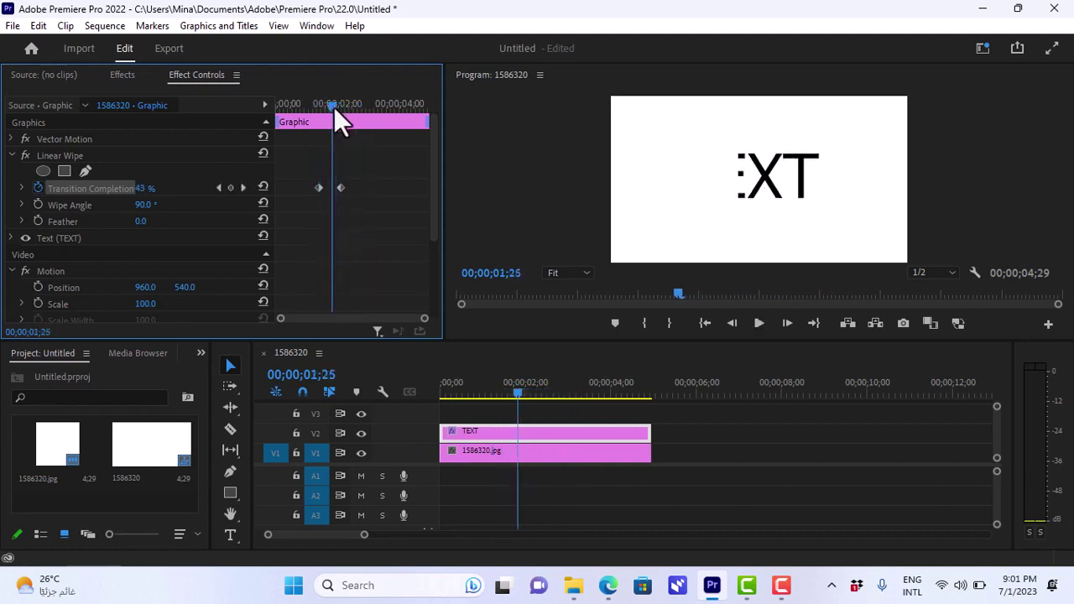
{"action": "left_click", "coordinate": [318, 188]}
{"action": "left_click_drag", "start_coordinate": [318, 188], "coordinate": [321, 158]}
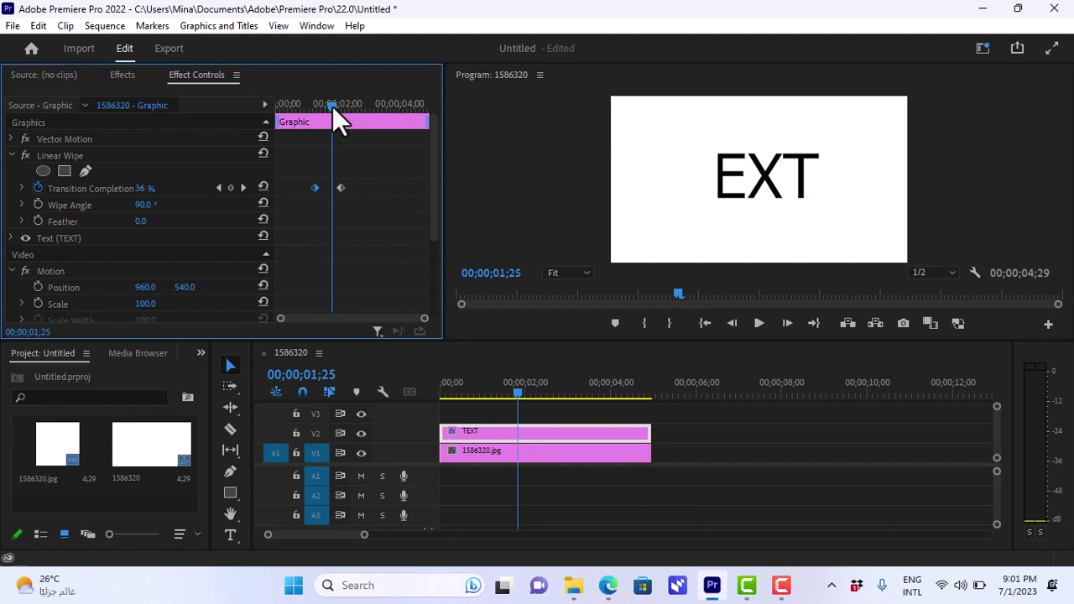
{"action": "mouse_move", "coordinate": [332, 106]}
{"action": "left_mouse_down"}
{"action": "mouse_move", "coordinate": [316, 106]}
{"action": "mouse_move", "coordinate": [324, 108]}
{"action": "left_mouse_up"}
{"action": "left_click_drag", "start_coordinate": [315, 188], "coordinate": [322, 188]}
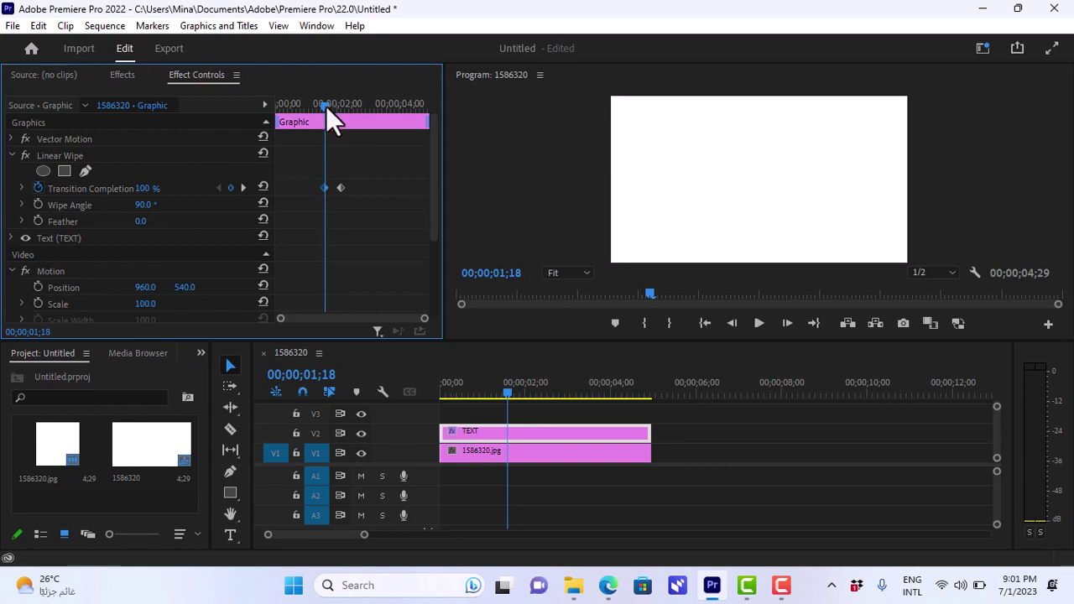
{"action": "mouse_move", "coordinate": [325, 105]}
{"action": "left_mouse_down"}
{"action": "mouse_move", "coordinate": [314, 107]}
{"action": "mouse_move", "coordinate": [340, 111]}
{"action": "mouse_move", "coordinate": [324, 112]}
{"action": "mouse_move", "coordinate": [337, 114]}
{"action": "mouse_move", "coordinate": [327, 103]}
{"action": "left_mouse_up"}
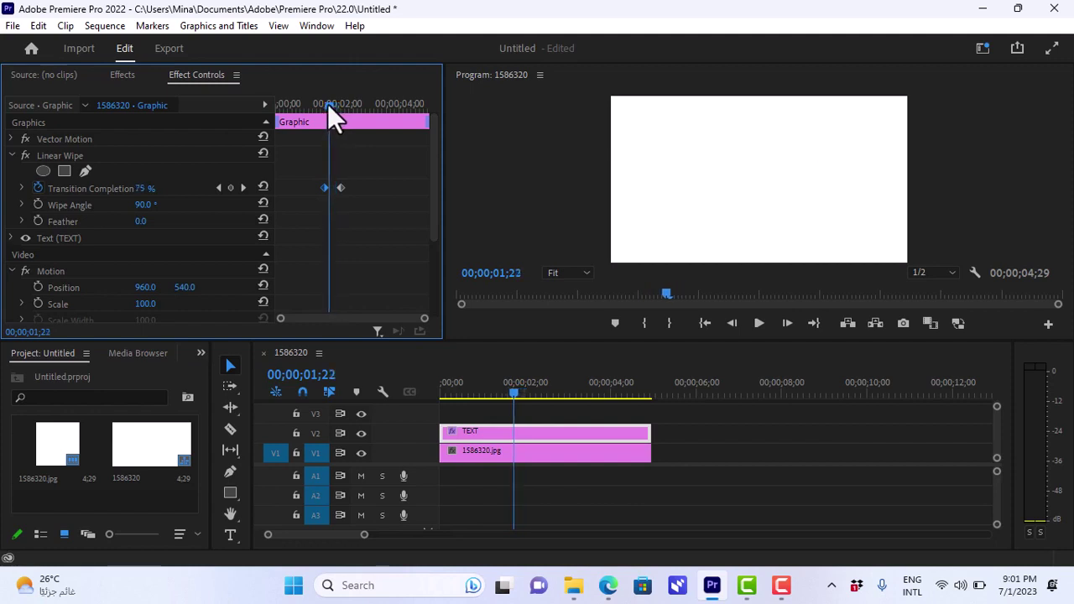
Step: Set the Linear Wipe angle to 270° and play back the reveal
{"action": "left_click", "coordinate": [140, 204]}
{"action": "type", "text": "270"}
{"action": "left_click_drag", "start_coordinate": [513, 391], "coordinate": [498, 390]}
{"action": "key", "text": "space"}
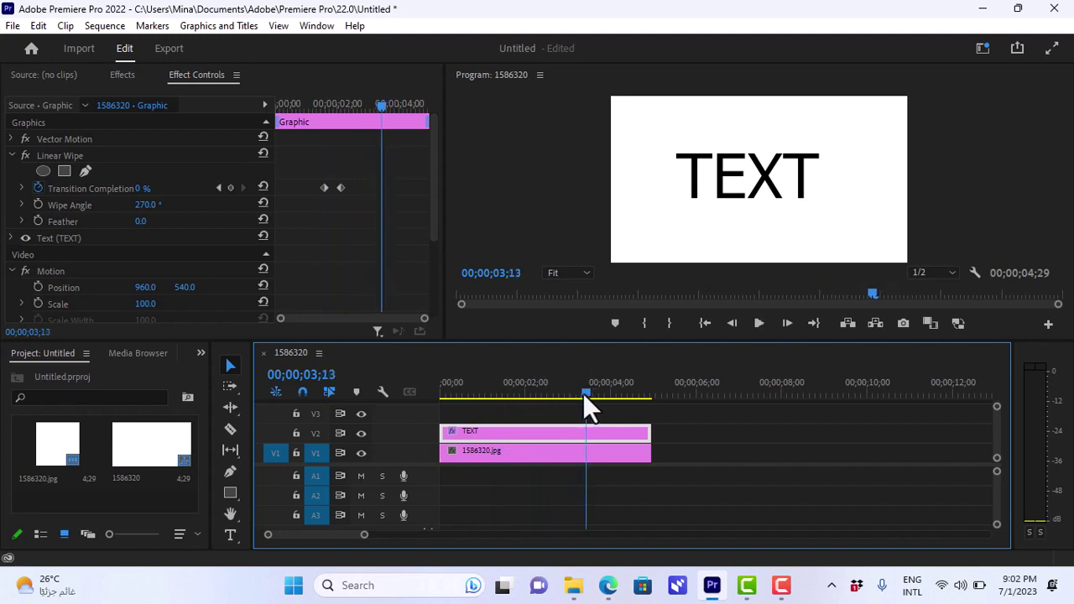
Step: Create a new 1920×1080 Black Video item and place it on V3 above TEXT
{"action": "left_click_drag", "start_coordinate": [582, 392], "coordinate": [509, 393]}
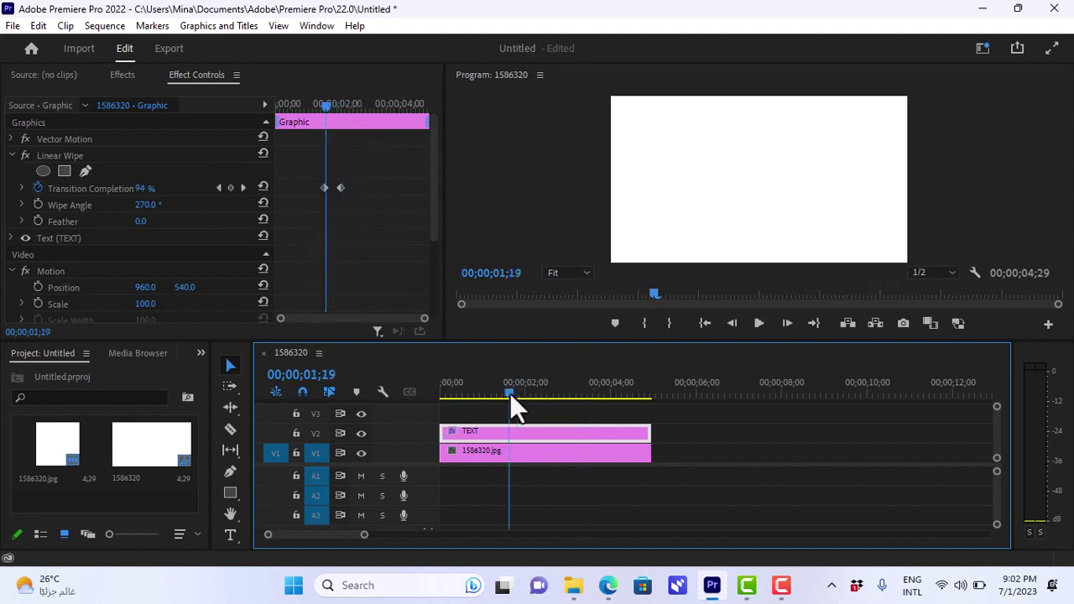
{"action": "left_click", "coordinate": [96, 500]}
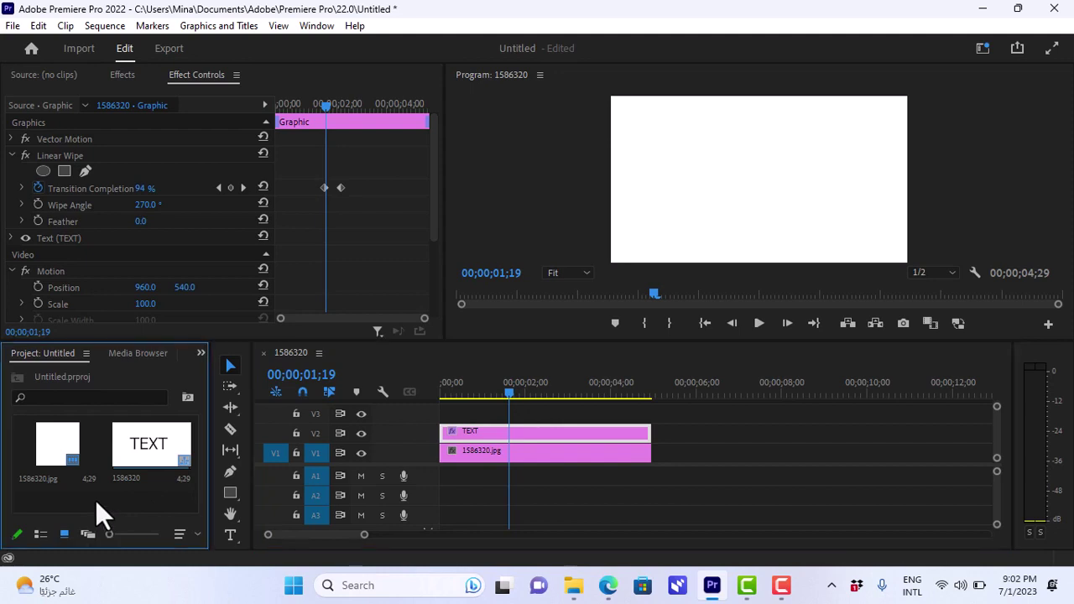
{"action": "right_click", "coordinate": [96, 500]}
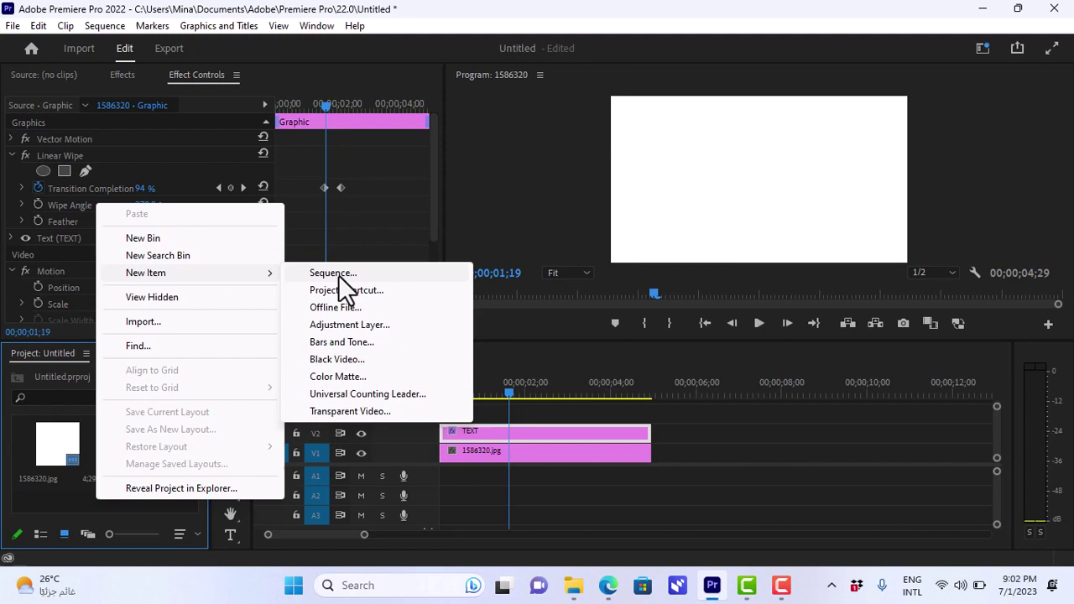
{"action": "left_click", "coordinate": [354, 359]}
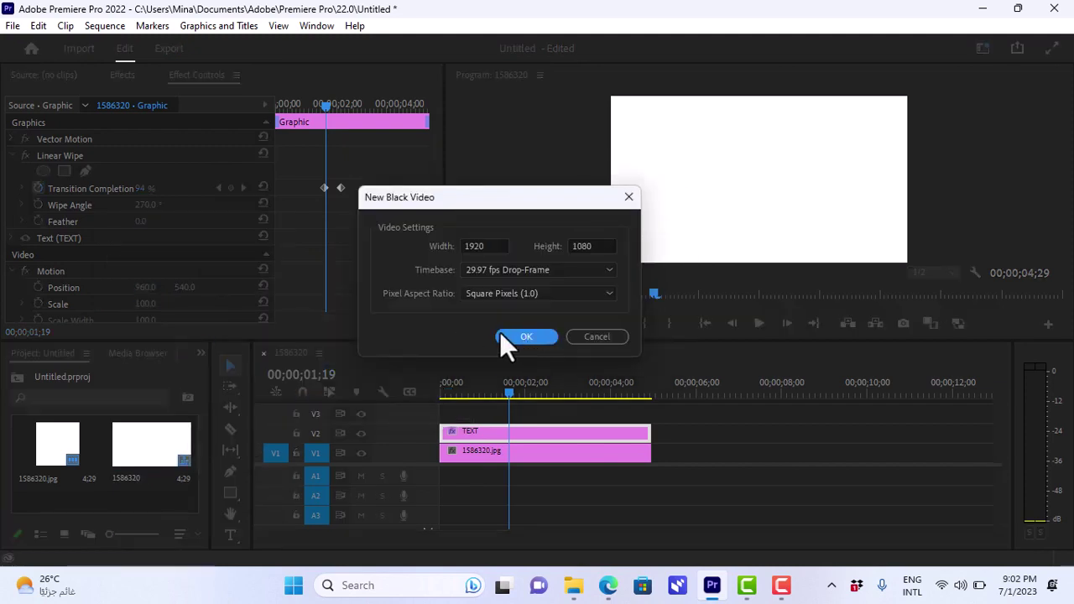
{"action": "left_click", "coordinate": [525, 335]}
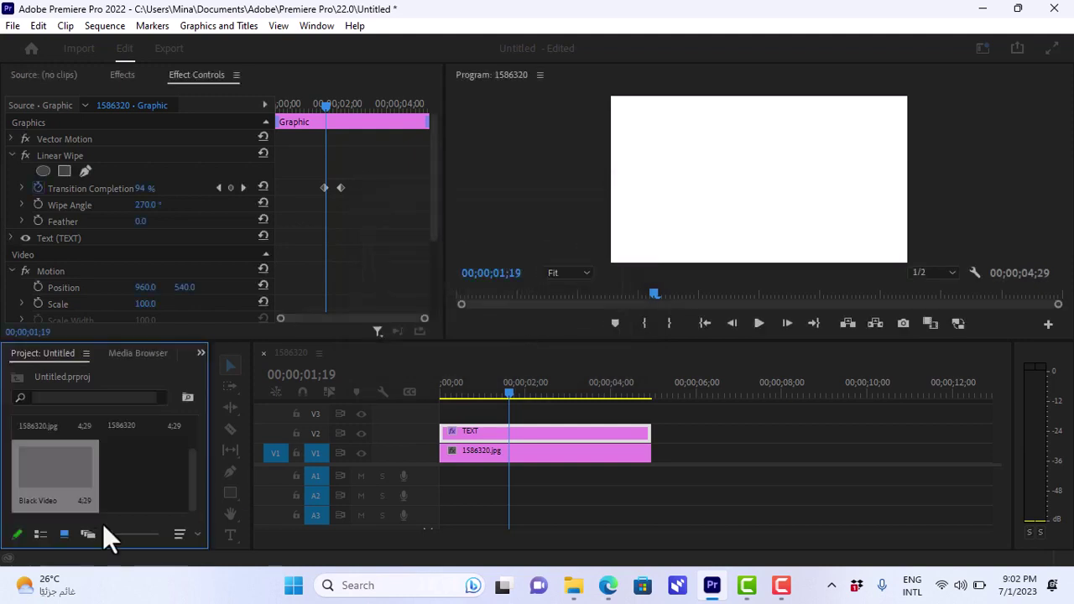
{"action": "scroll", "coordinate": [64, 492], "scroll_direction": "down", "scroll_amount": 1}
{"action": "left_click_drag", "start_coordinate": [49, 469], "coordinate": [441, 417]}
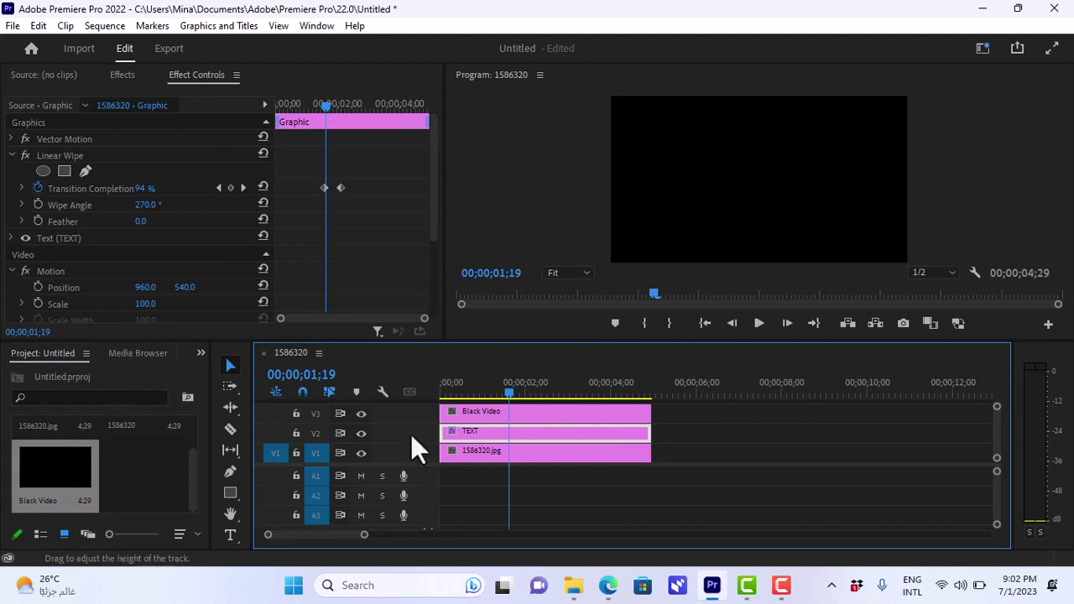
Step: Turn off uniform scale and narrow the Black Video clip's width to 2
{"action": "left_click", "coordinate": [489, 411]}
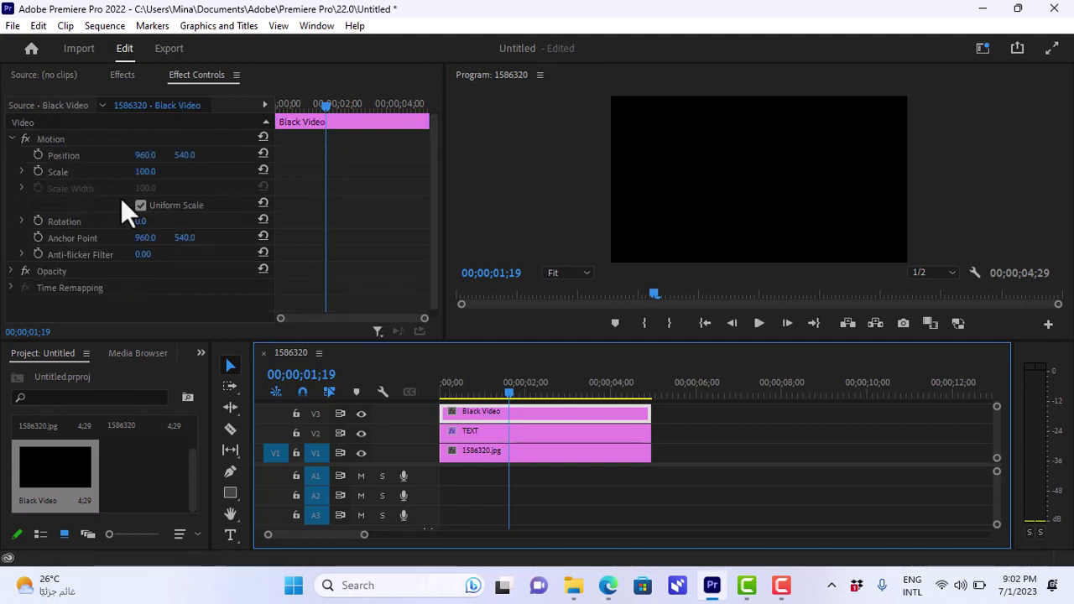
{"action": "left_click", "coordinate": [140, 206]}
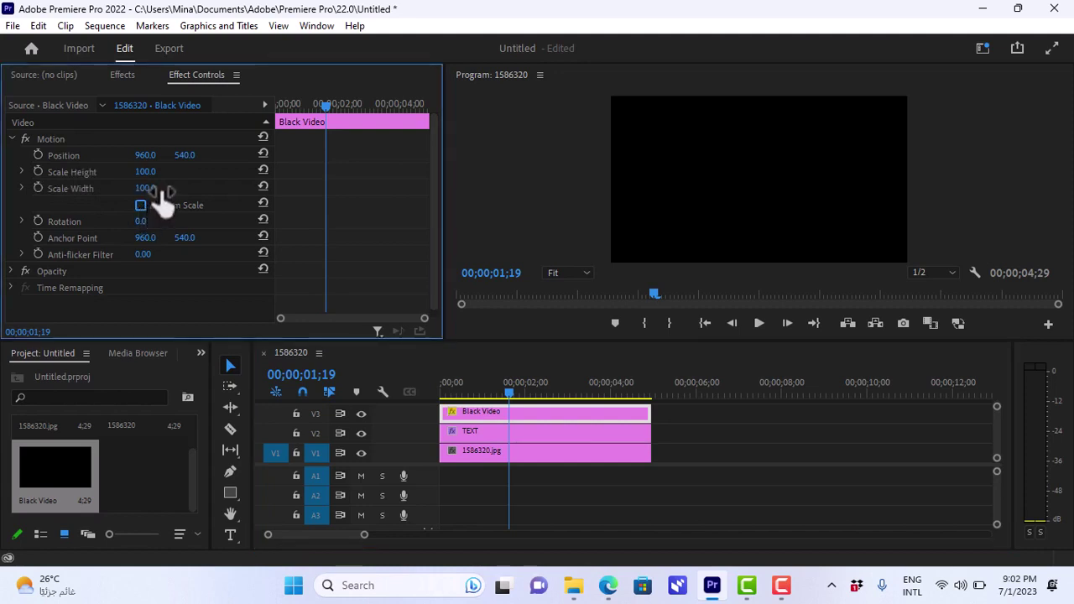
{"action": "left_click_drag", "start_coordinate": [145, 188], "coordinate": [63, 188]}
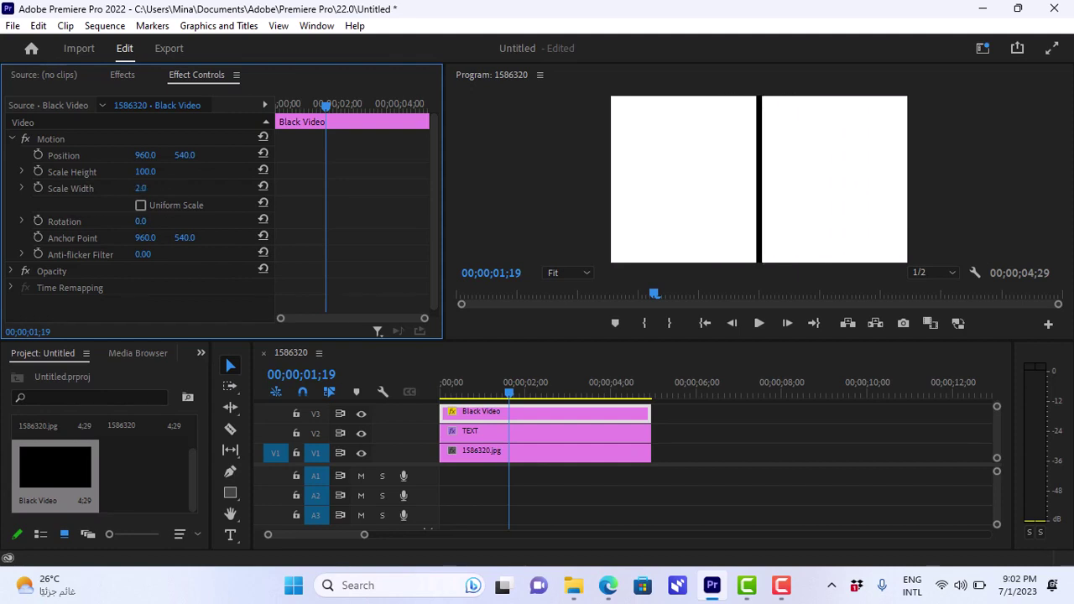
Step: Set the bar's Scale Height to 36 and Position to 380, 519, just left of TEXT
{"action": "left_click_drag", "start_coordinate": [145, 171], "coordinate": [98, 171]}
{"action": "left_click", "coordinate": [506, 388]}
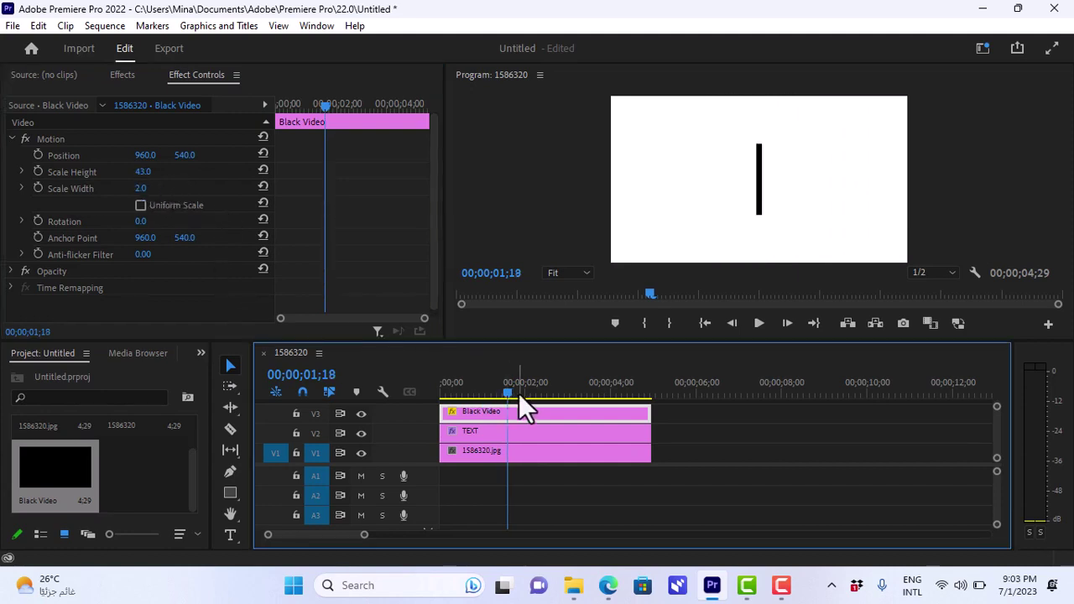
{"action": "left_click_drag", "start_coordinate": [508, 392], "coordinate": [536, 391]}
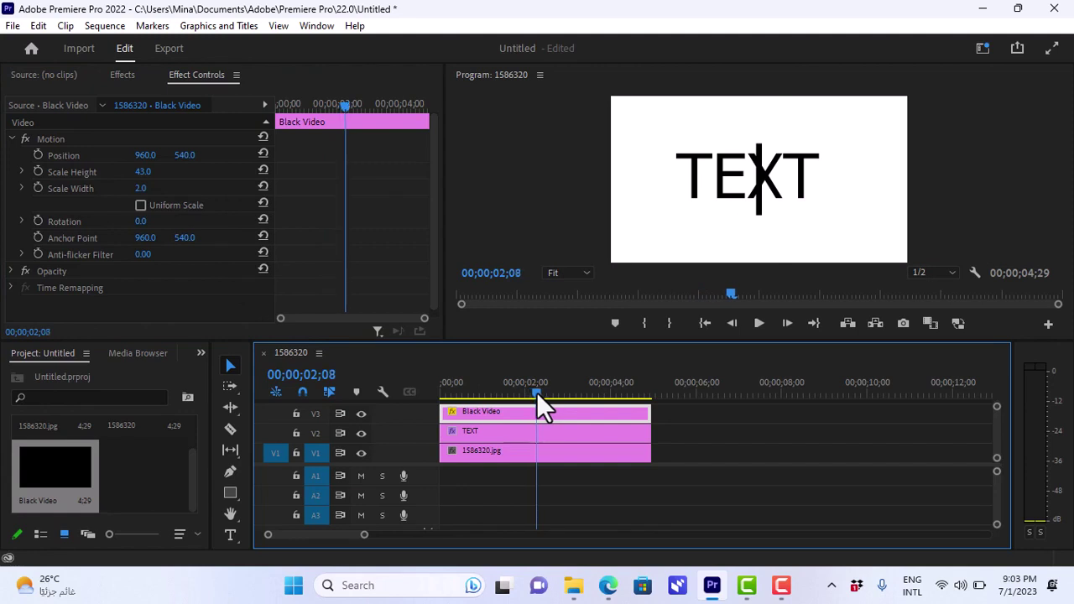
{"action": "left_click", "coordinate": [149, 171]}
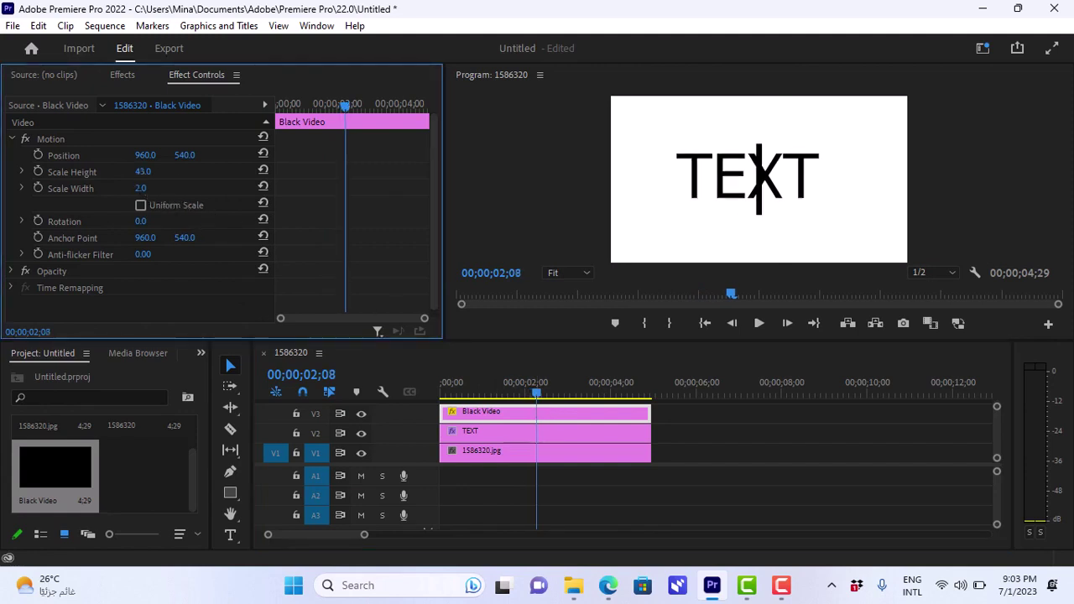
{"action": "mouse_move", "coordinate": [144, 171]}
{"action": "left_mouse_down"}
{"action": "mouse_move", "coordinate": [117, 171]}
{"action": "mouse_move", "coordinate": [151, 171]}
{"action": "mouse_move", "coordinate": [140, 171]}
{"action": "left_mouse_up"}
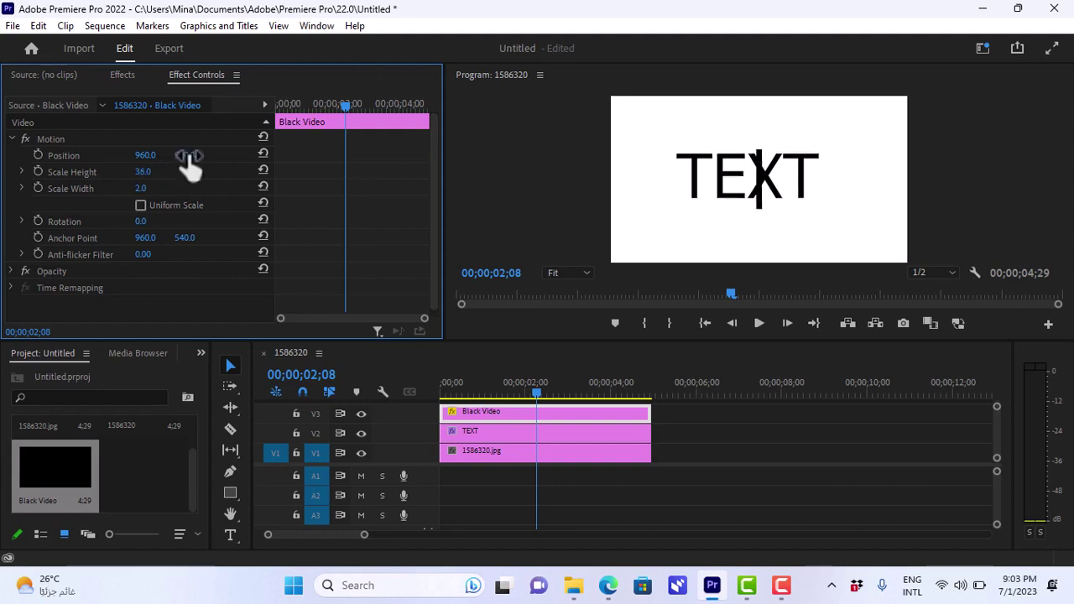
{"action": "key", "text": "Up"}
{"action": "key", "text": "Down"}
{"action": "key", "text": "Down"}
{"action": "key", "text": "Down"}
{"action": "key", "text": "Down"}
{"action": "key", "text": "Down"}
{"action": "key", "text": "Down"}
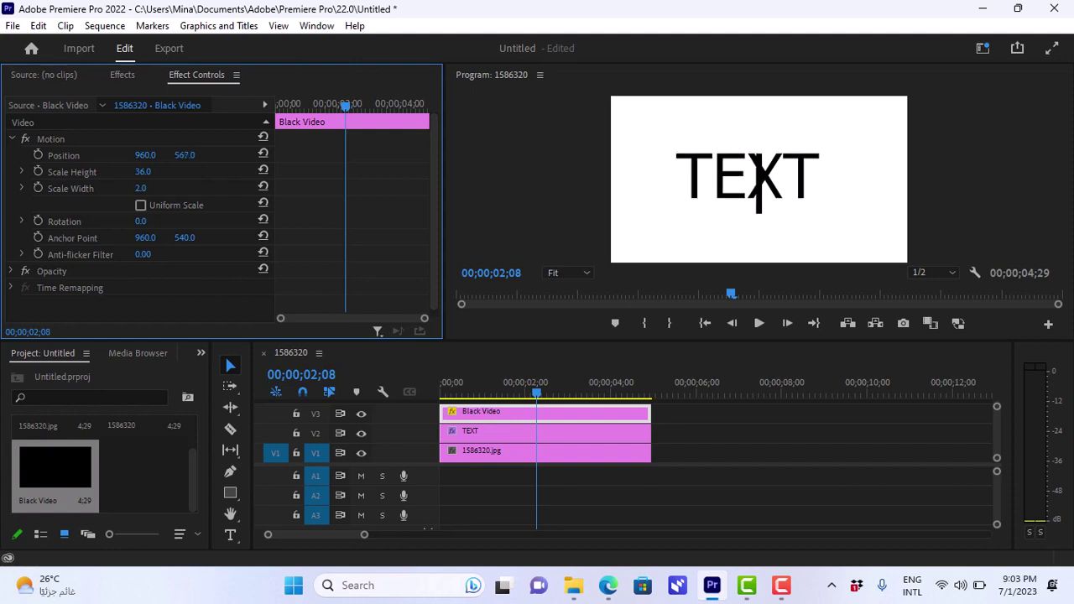
{"action": "key", "text": "Up"}
{"action": "key", "text": "Up"}
{"action": "key", "text": "Up"}
{"action": "key", "text": "Up"}
{"action": "key", "text": "Up"}
{"action": "key", "text": "Up"}
{"action": "key", "text": "Up"}
{"action": "key", "text": "Up"}
{"action": "key", "text": "Up"}
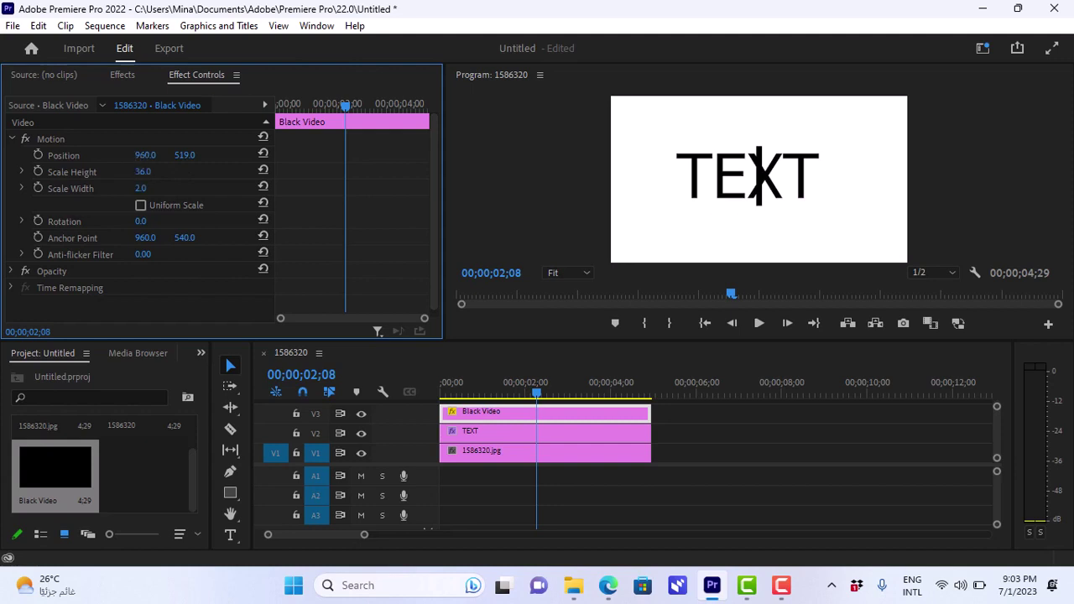
{"action": "left_click_drag", "start_coordinate": [149, 155], "coordinate": [126, 155]}
{"action": "left_click", "coordinate": [526, 393]}
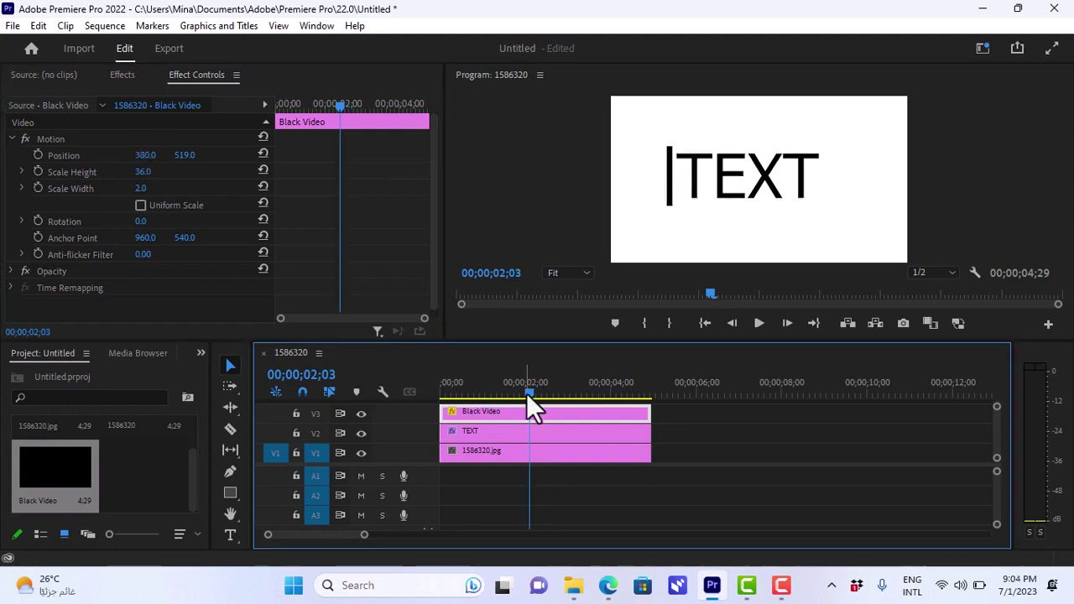
Step: Keyframe the bar's Position from X 380 before the reveal to 1329.6 past the last T
{"action": "left_click_drag", "start_coordinate": [526, 393], "coordinate": [508, 392]}
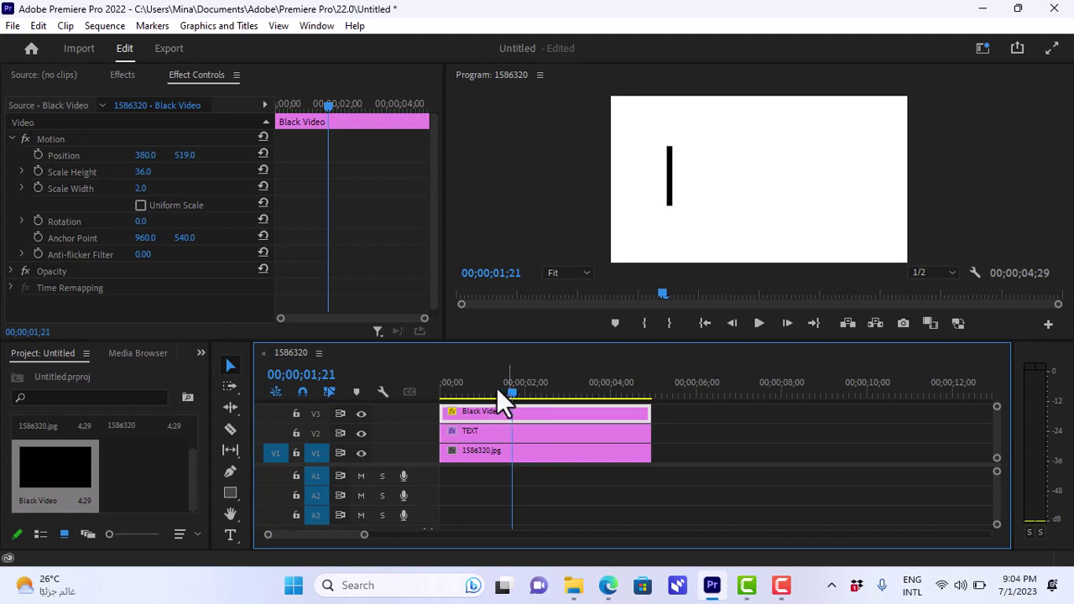
{"action": "left_click", "coordinate": [37, 157]}
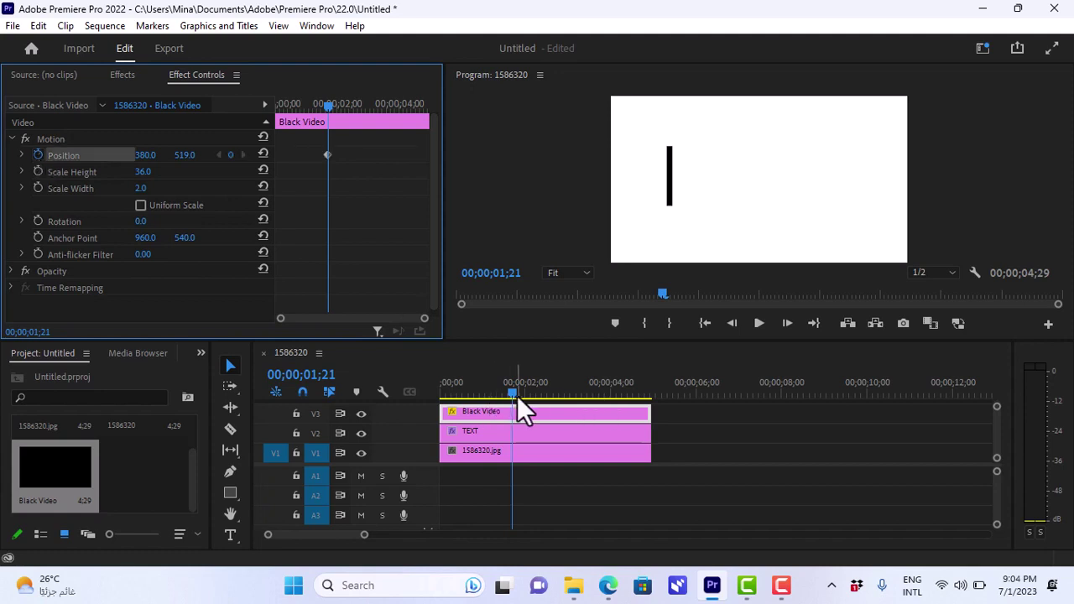
{"action": "left_click_drag", "start_coordinate": [511, 391], "coordinate": [523, 391]}
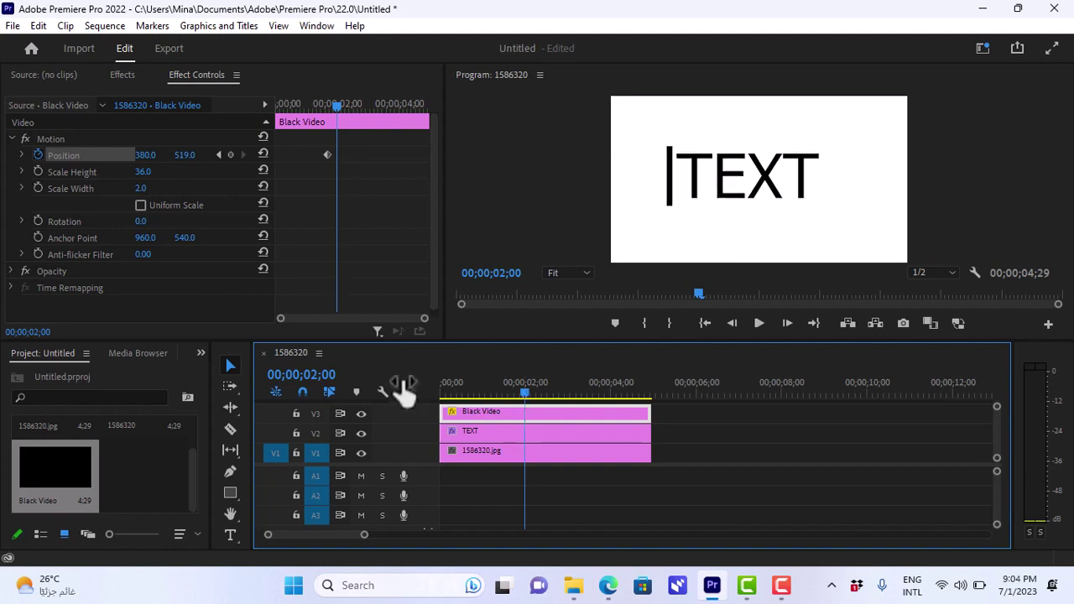
{"action": "left_click_drag", "start_coordinate": [144, 150], "coordinate": [218, 149]}
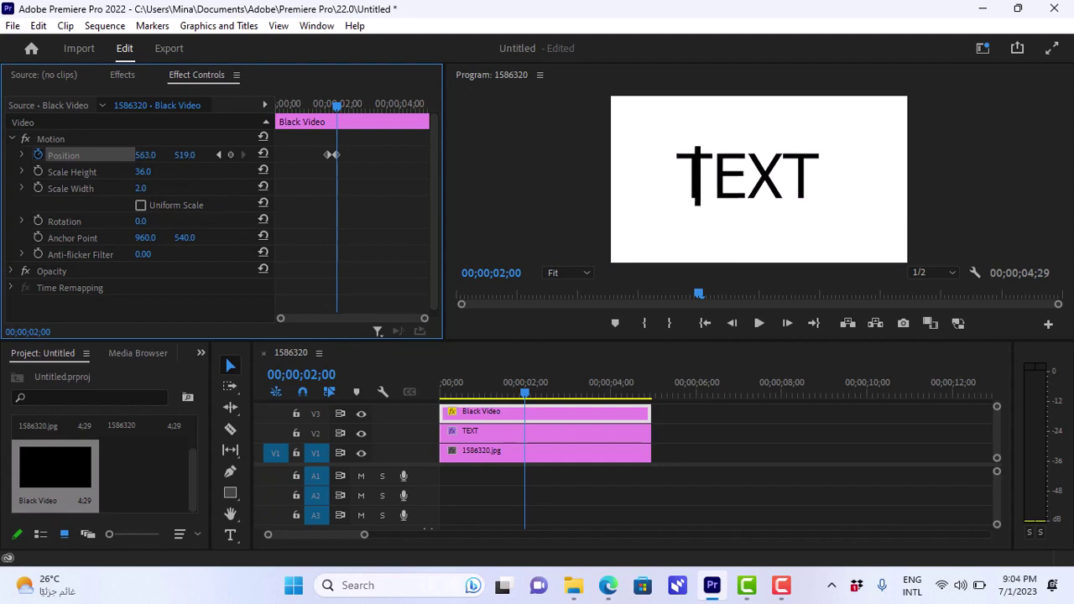
{"action": "left_click_drag", "start_coordinate": [148, 155], "coordinate": [352, 156]}
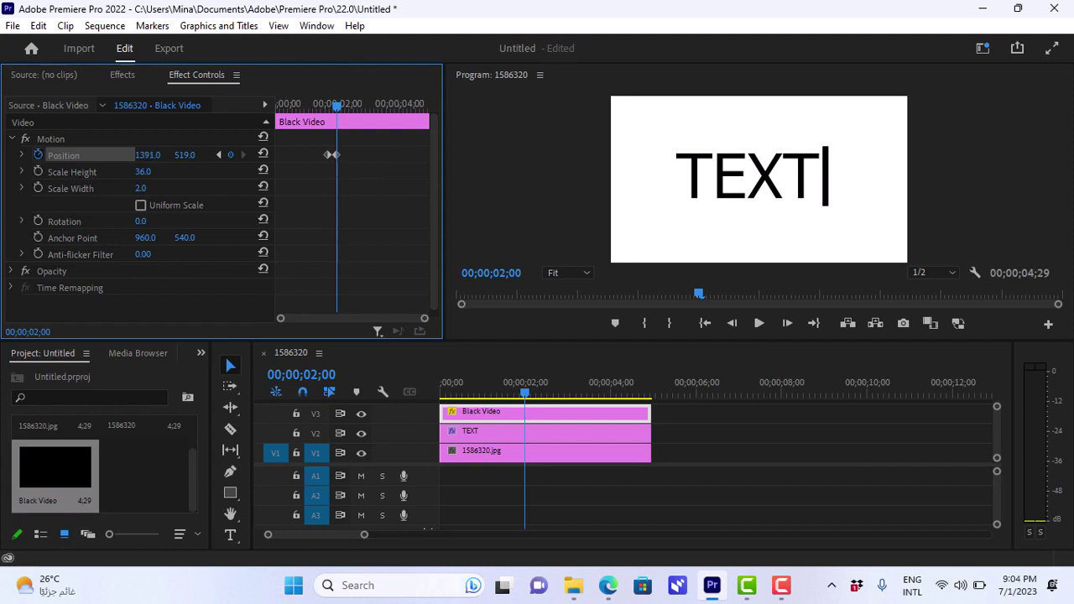
Step: Add intermediate Position keyframes so the bar tracks the revealed letters, then play it back
{"action": "mouse_move", "coordinate": [523, 396]}
{"action": "left_mouse_down"}
{"action": "mouse_move", "coordinate": [509, 393]}
{"action": "mouse_move", "coordinate": [520, 393]}
{"action": "left_mouse_up"}
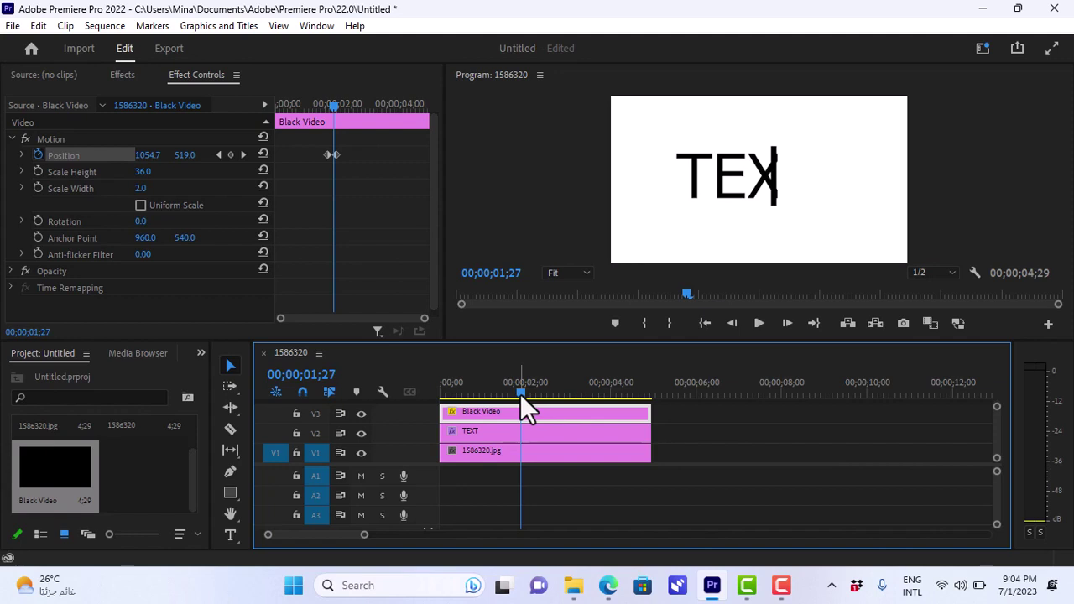
{"action": "left_click_drag", "start_coordinate": [145, 154], "coordinate": [170, 153]}
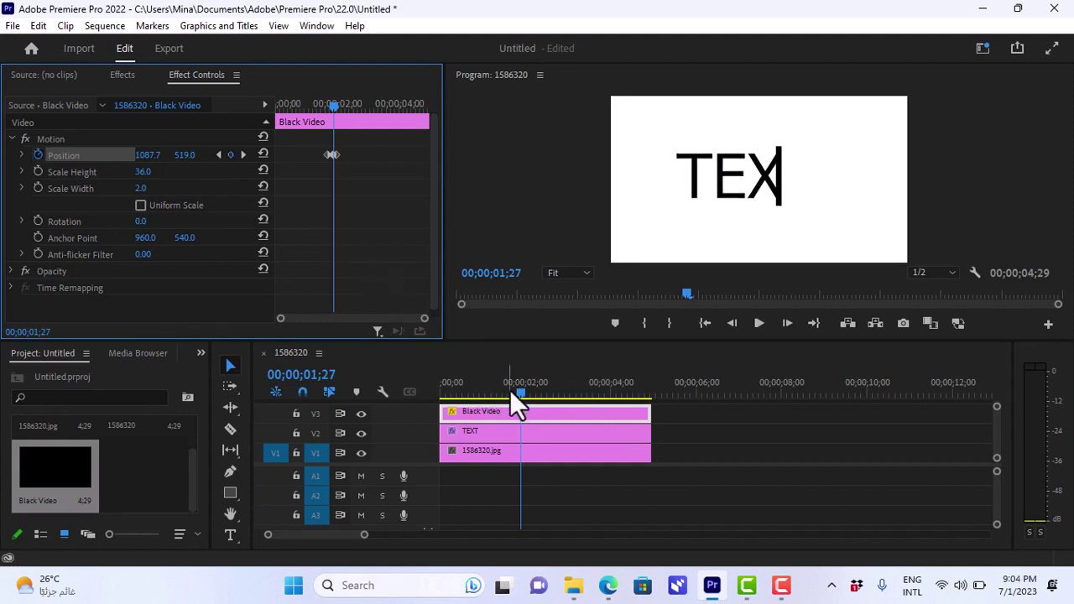
{"action": "left_click_drag", "start_coordinate": [521, 392], "coordinate": [524, 391]}
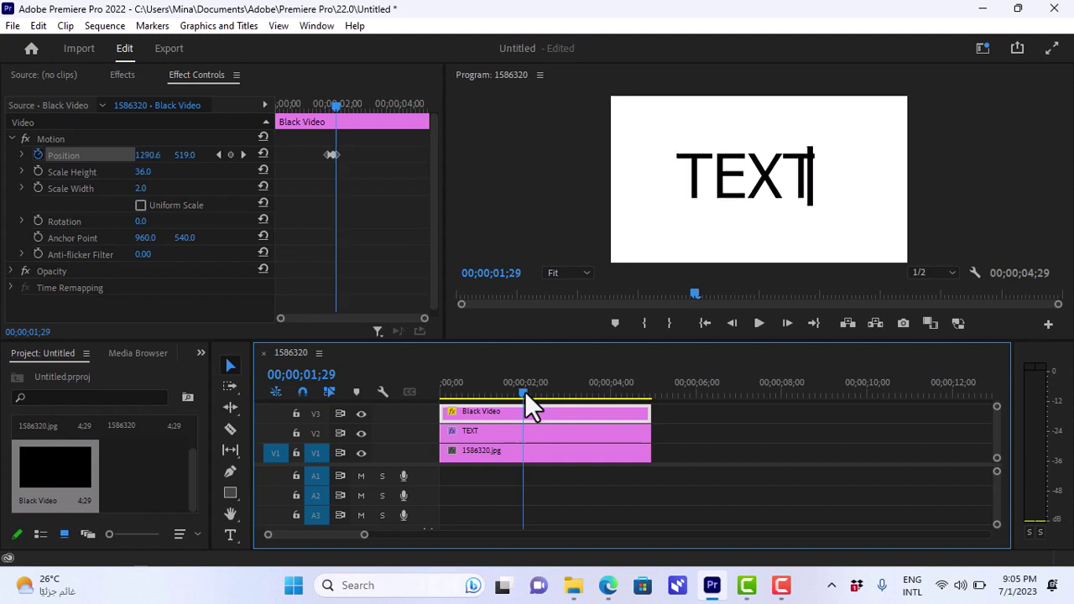
{"action": "left_click_drag", "start_coordinate": [148, 155], "coordinate": [179, 155]}
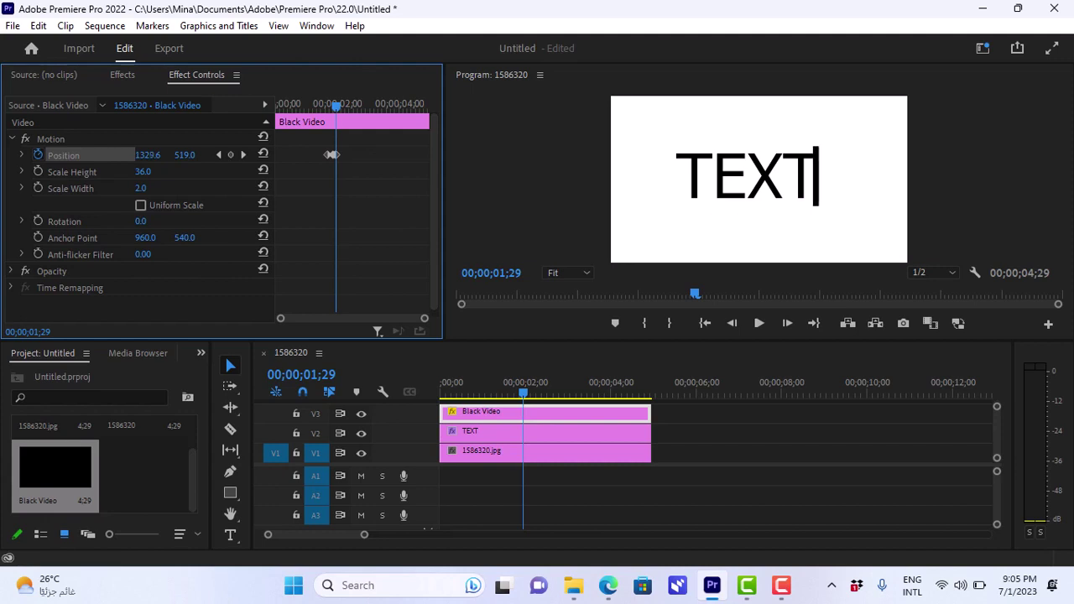
{"action": "left_click", "coordinate": [523, 391]}
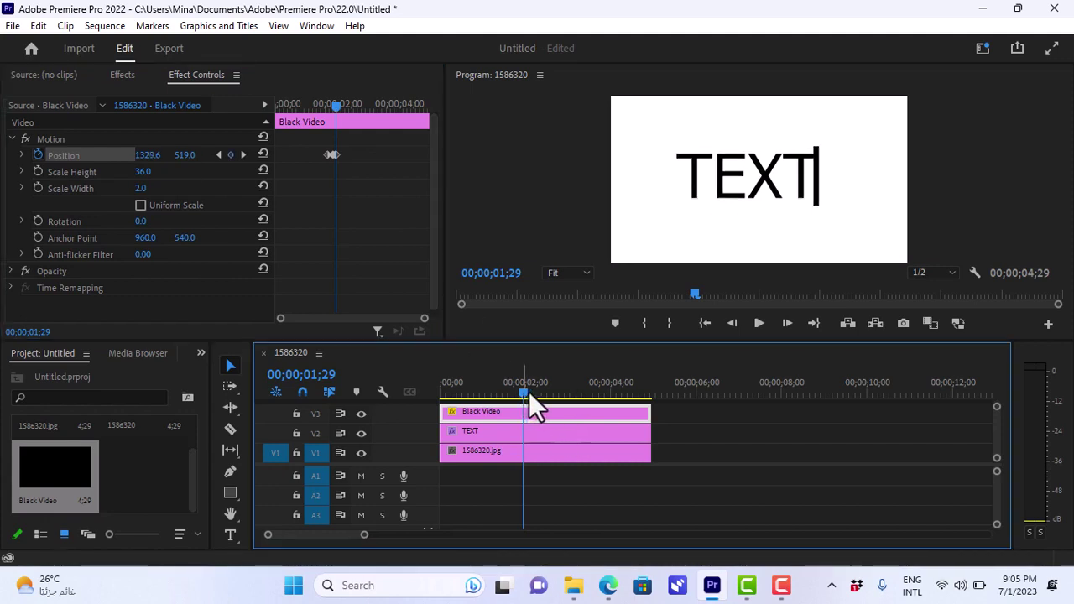
{"action": "left_click_drag", "start_coordinate": [529, 390], "coordinate": [505, 391]}
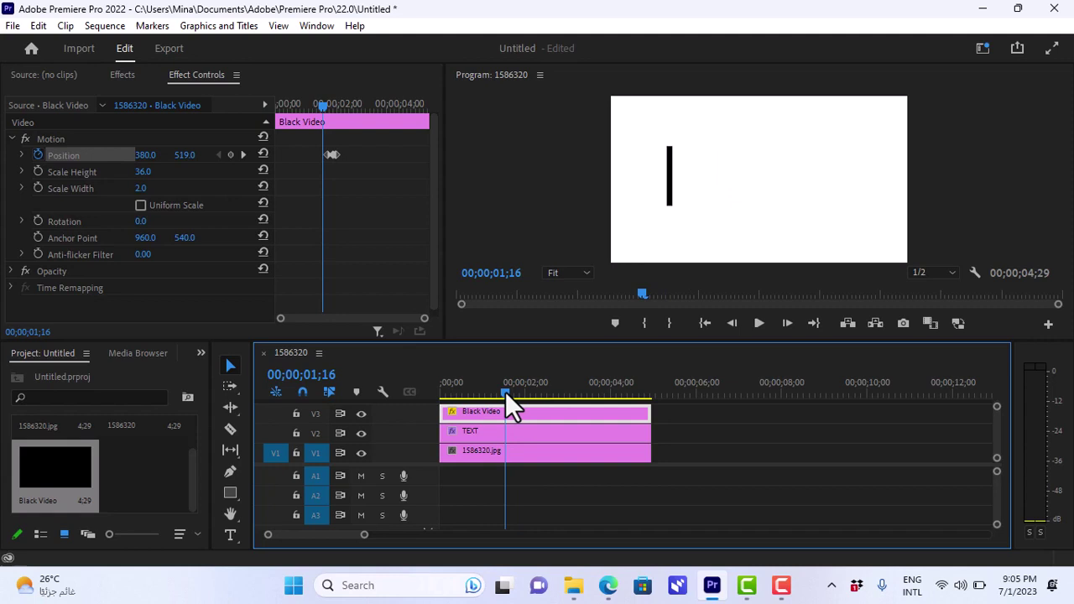
{"action": "key", "text": "space"}
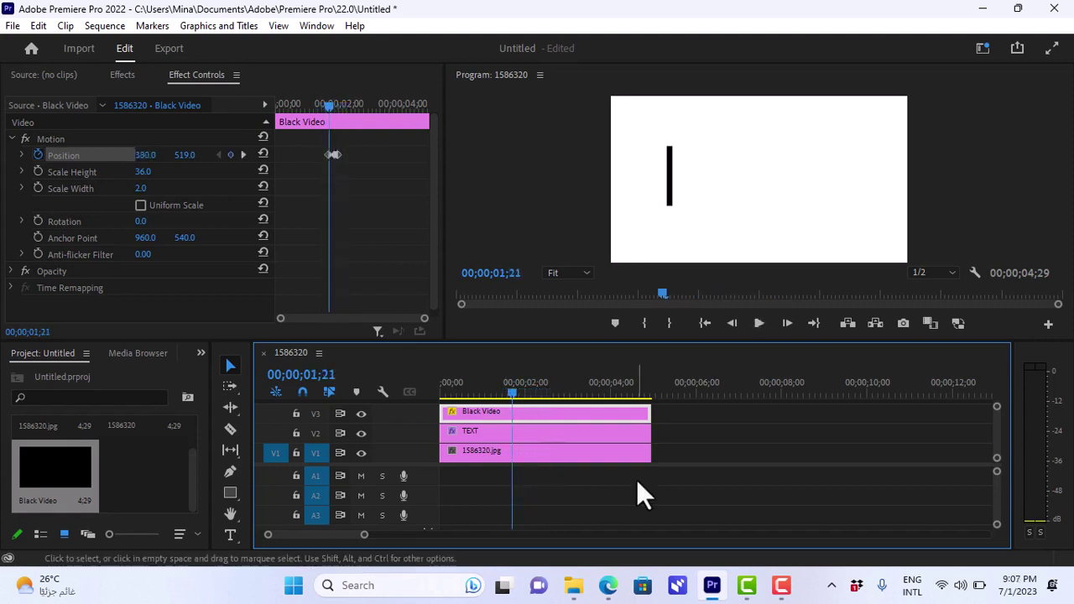
Step: Lock the TEXT and image tracks so only the V3 cursor clip can be cut
{"action": "left_click", "coordinate": [296, 433]}
{"action": "left_click", "coordinate": [296, 453]}
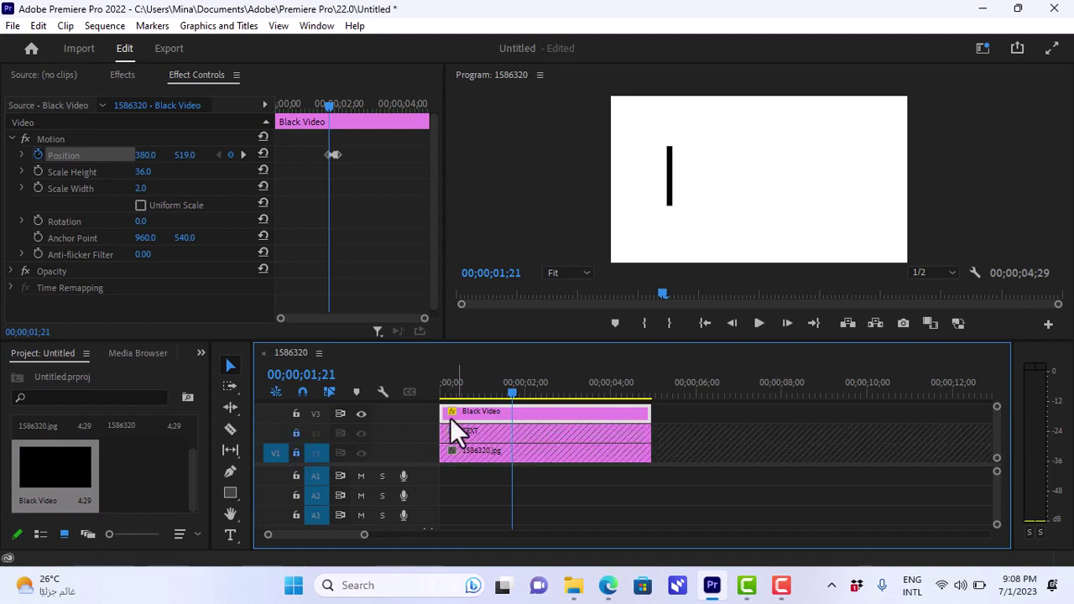
{"action": "left_click_drag", "start_coordinate": [512, 391], "coordinate": [476, 395]}
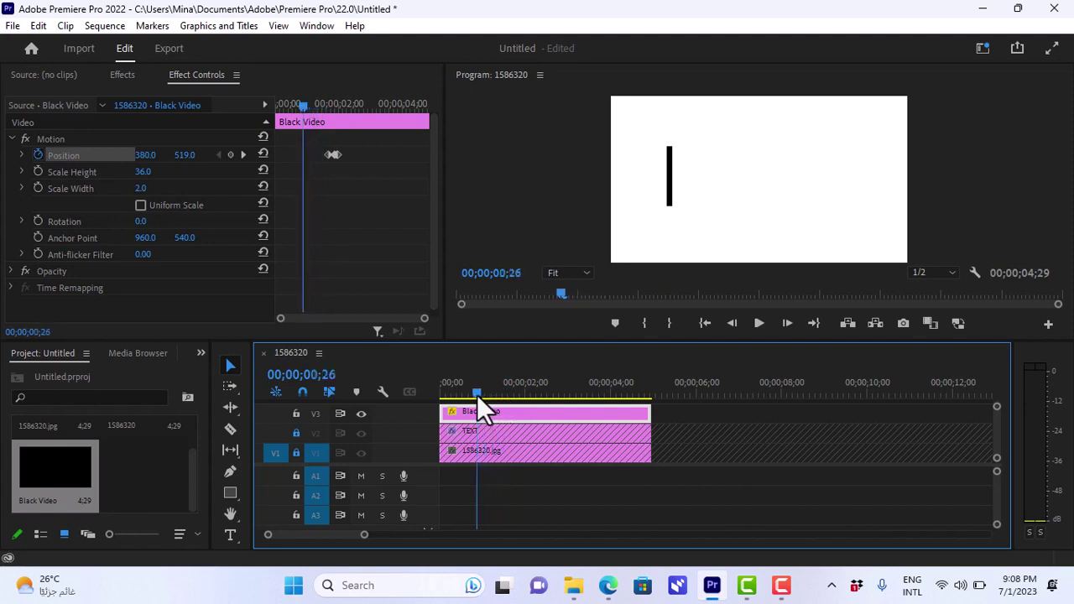
Step: Razor-cut the Black Video clip at 01;00, 01;05, 01;10, 01;15 and 01;20
{"action": "left_click", "coordinate": [231, 429]}
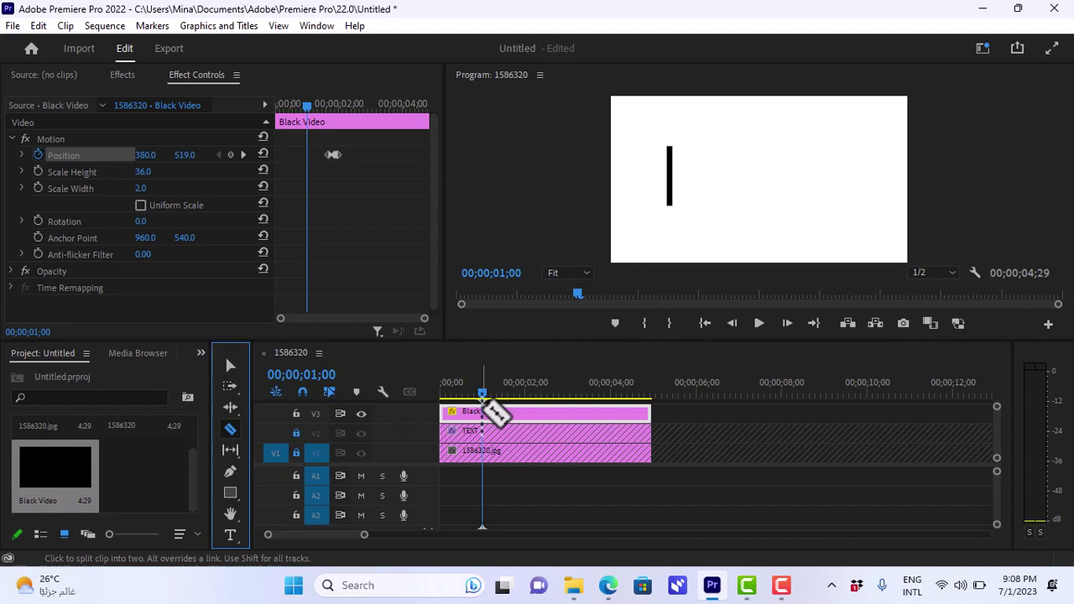
{"action": "left_click", "coordinate": [483, 411]}
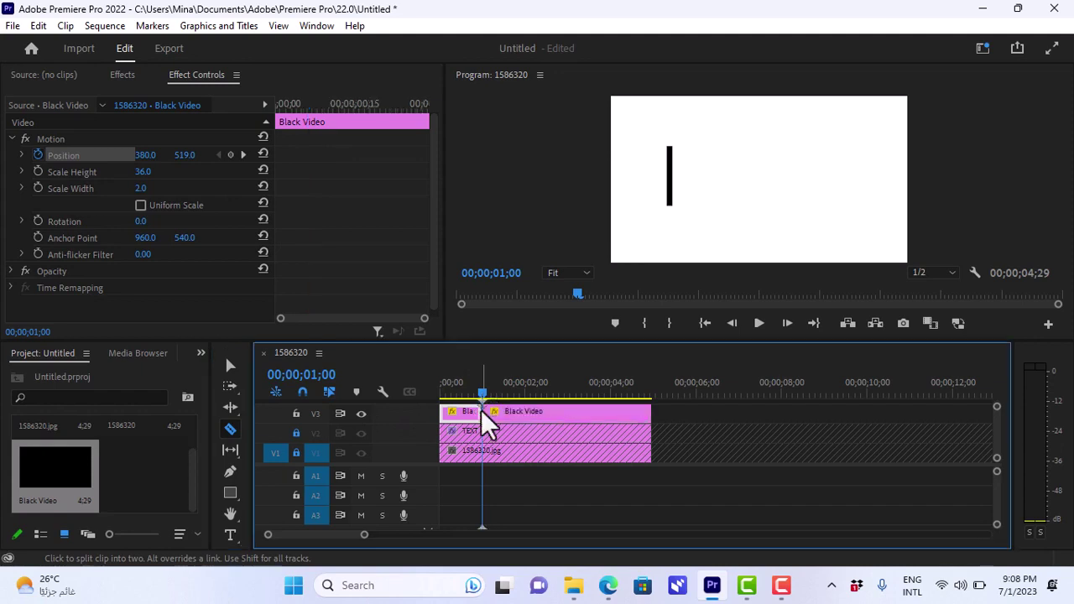
{"action": "key", "text": "Right"}
{"action": "key", "text": "Right"}
{"action": "key", "text": "Right"}
{"action": "key", "text": "Right"}
{"action": "key", "text": "Right"}
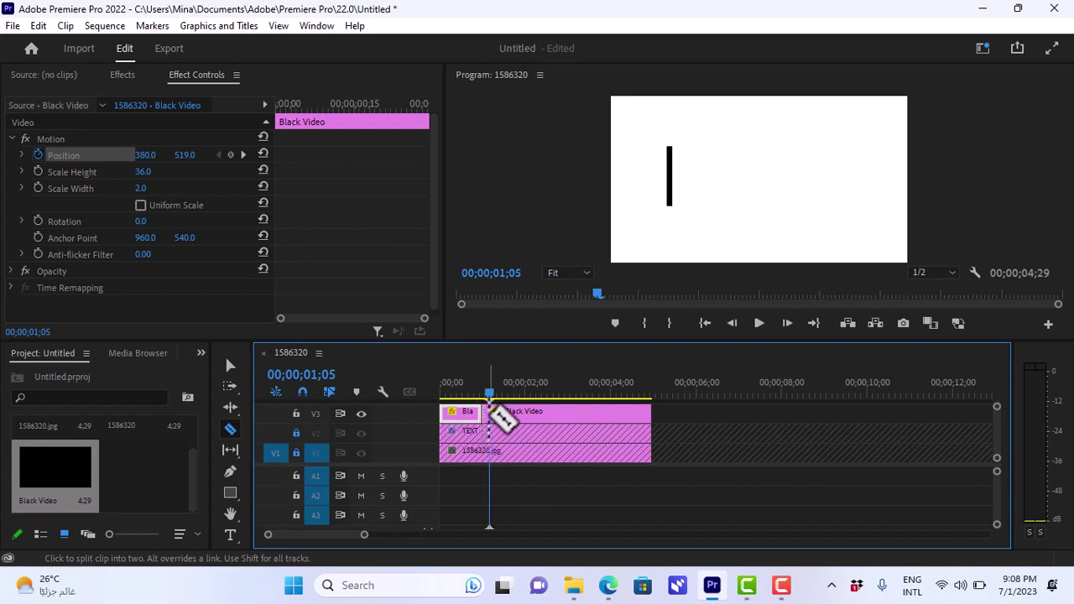
{"action": "left_click", "coordinate": [494, 411]}
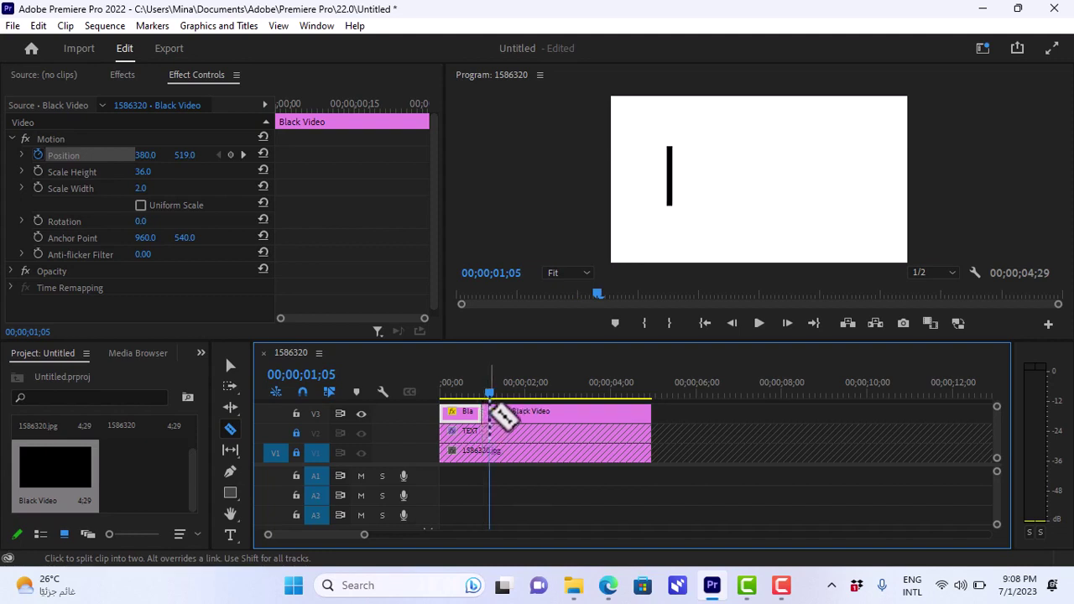
{"action": "key", "text": "Right"}
{"action": "key", "text": "Right"}
{"action": "key", "text": "Right"}
{"action": "key", "text": "Right"}
{"action": "key", "text": "Right"}
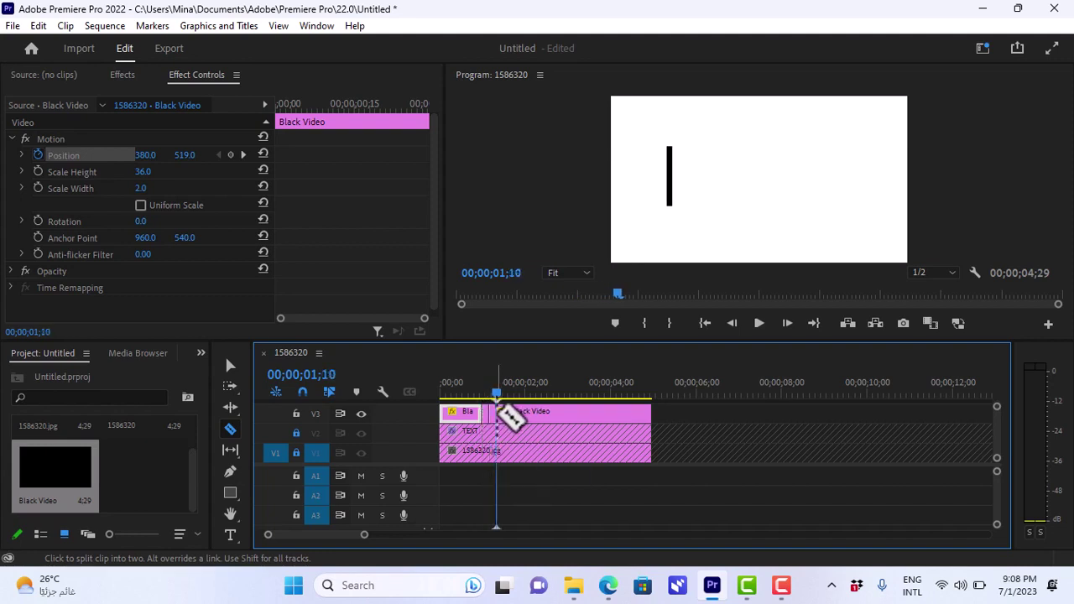
{"action": "left_click", "coordinate": [498, 411]}
{"action": "key", "text": "Right"}
{"action": "key", "text": "Right"}
{"action": "key", "text": "Right"}
{"action": "key", "text": "Right"}
{"action": "key", "text": "Right"}
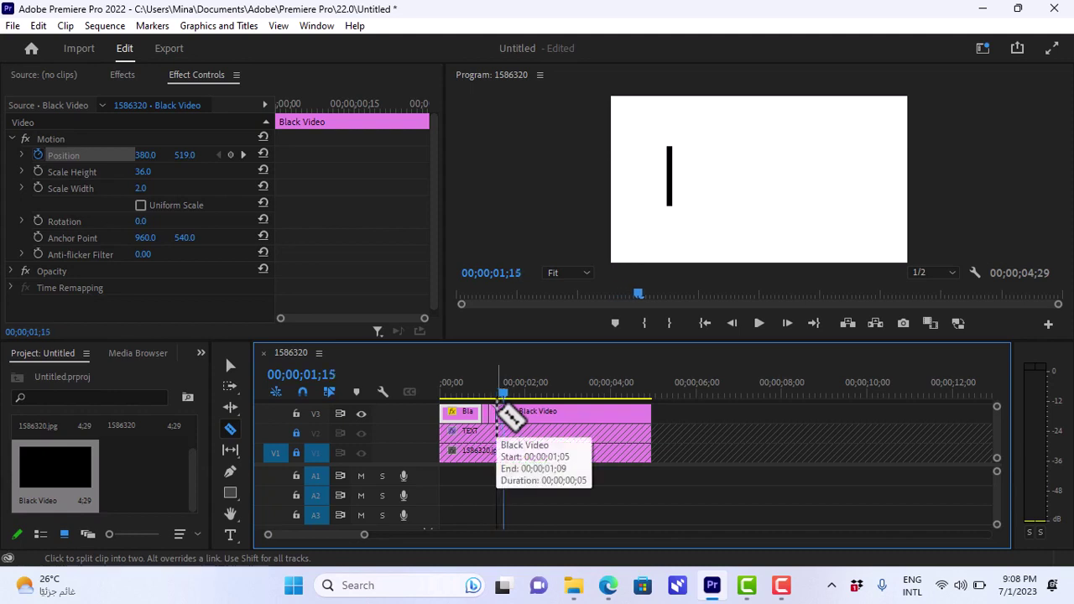
{"action": "left_click", "coordinate": [504, 411]}
{"action": "key", "text": "Right"}
{"action": "key", "text": "Right"}
{"action": "key", "text": "Right"}
{"action": "key", "text": "Right"}
{"action": "key", "text": "Right"}
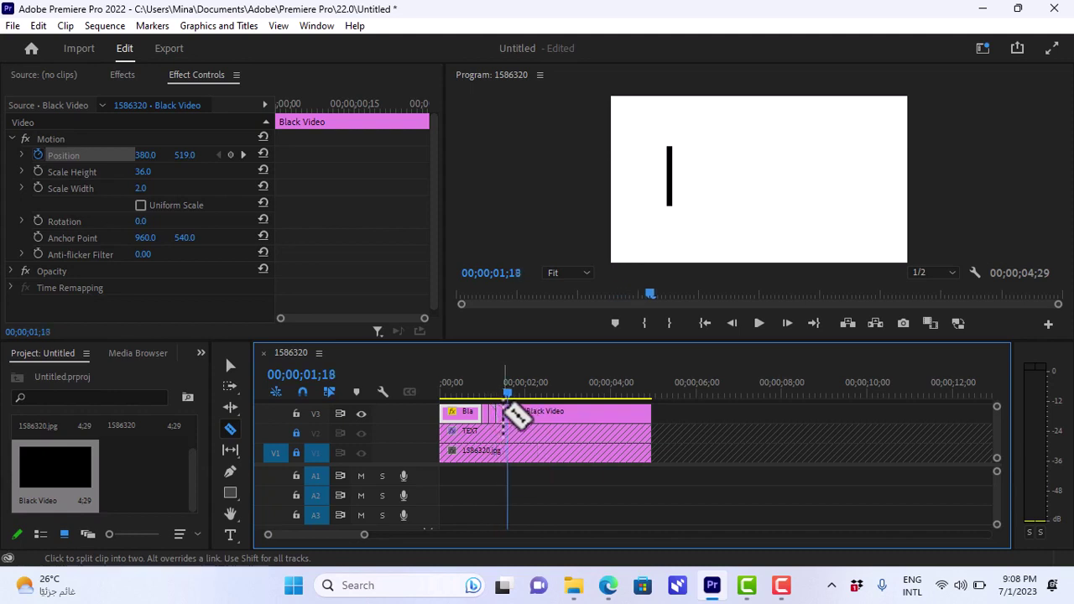
{"action": "left_click", "coordinate": [513, 409]}
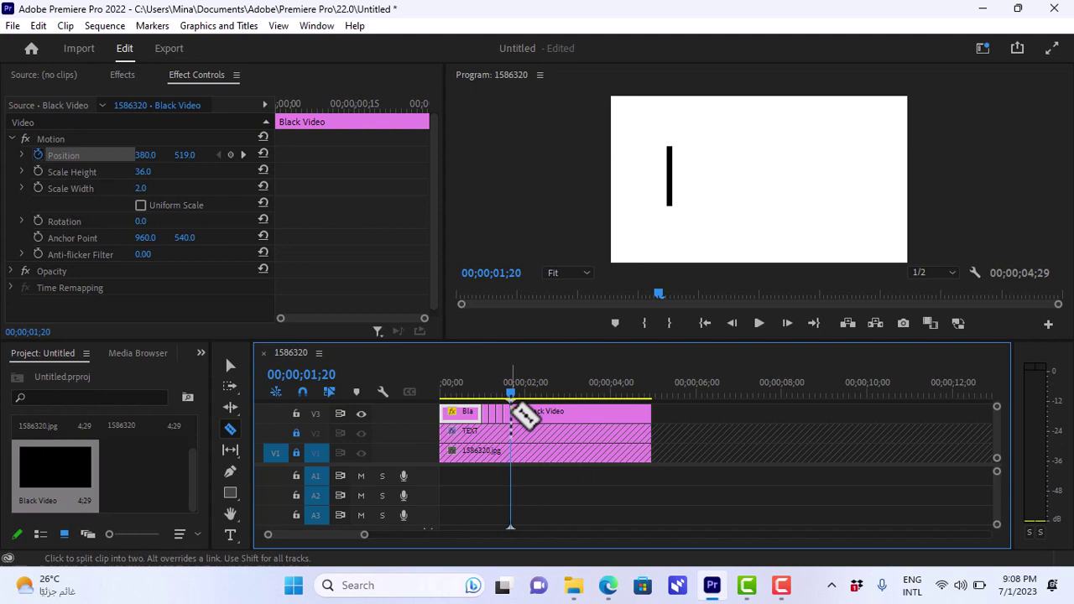
{"action": "key", "text": "Right"}
{"action": "key", "text": "Right"}
{"action": "key", "text": "Right"}
{"action": "key", "text": "Right"}
{"action": "key", "text": "Right"}
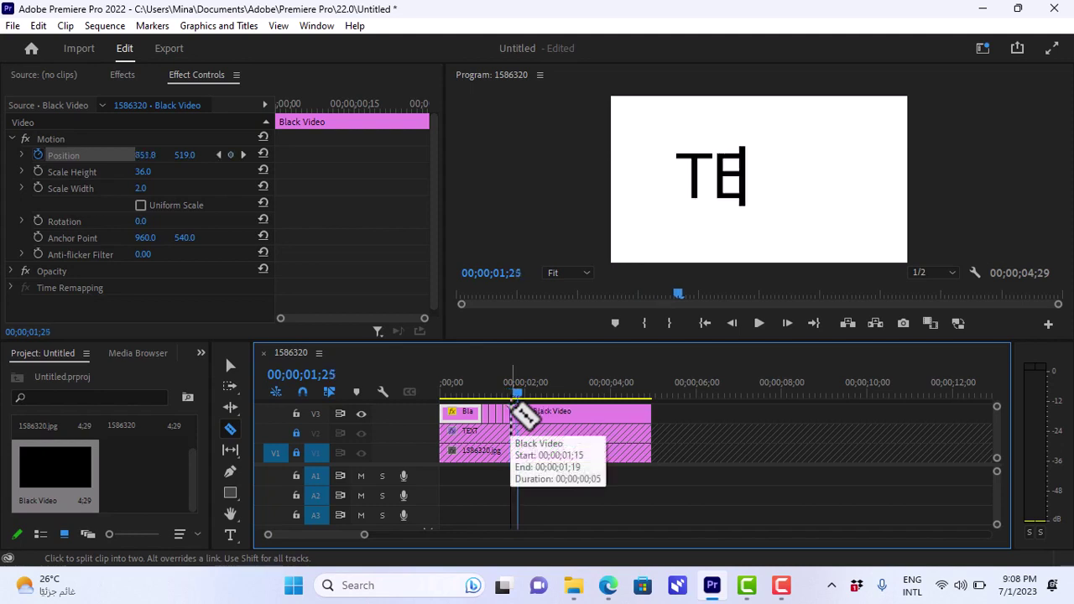
{"action": "left_click_drag", "start_coordinate": [517, 394], "coordinate": [482, 396]}
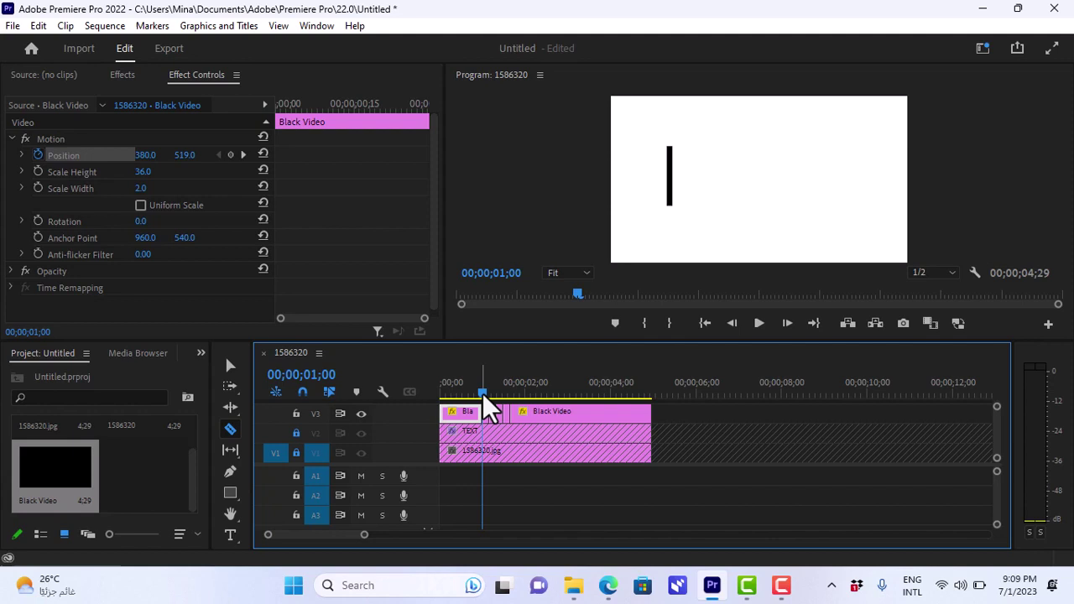
Step: Add a razor cut to the cursor clip at 00;00;00;20
{"action": "left_click_drag", "start_coordinate": [484, 395], "coordinate": [476, 395]}
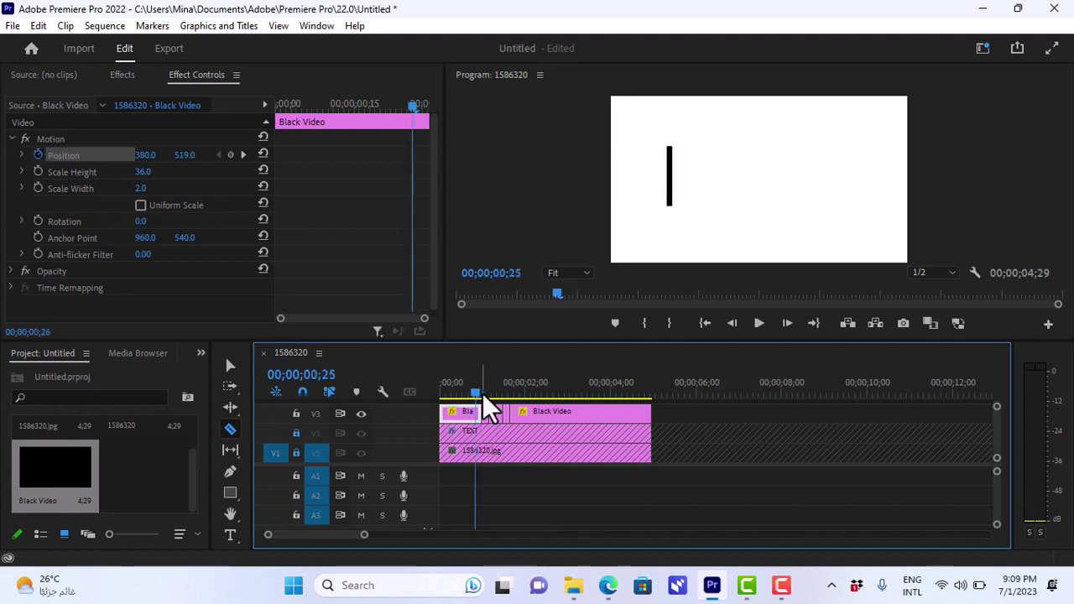
{"action": "key", "text": "Left"}
{"action": "key", "text": "Left"}
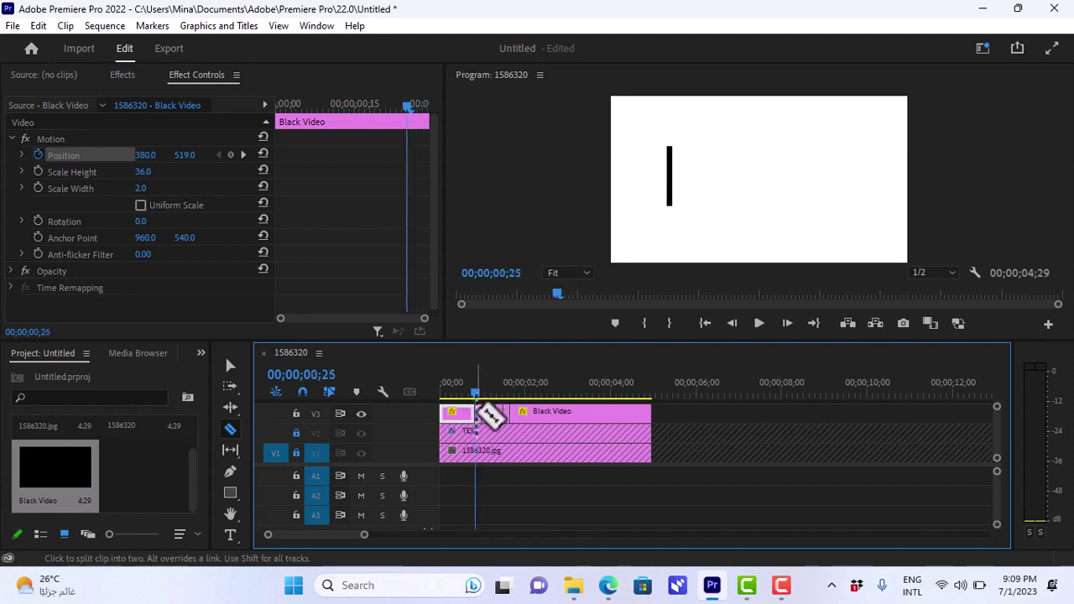
{"action": "key", "text": "Left"}
{"action": "key", "text": "Left"}
{"action": "key", "text": "Left"}
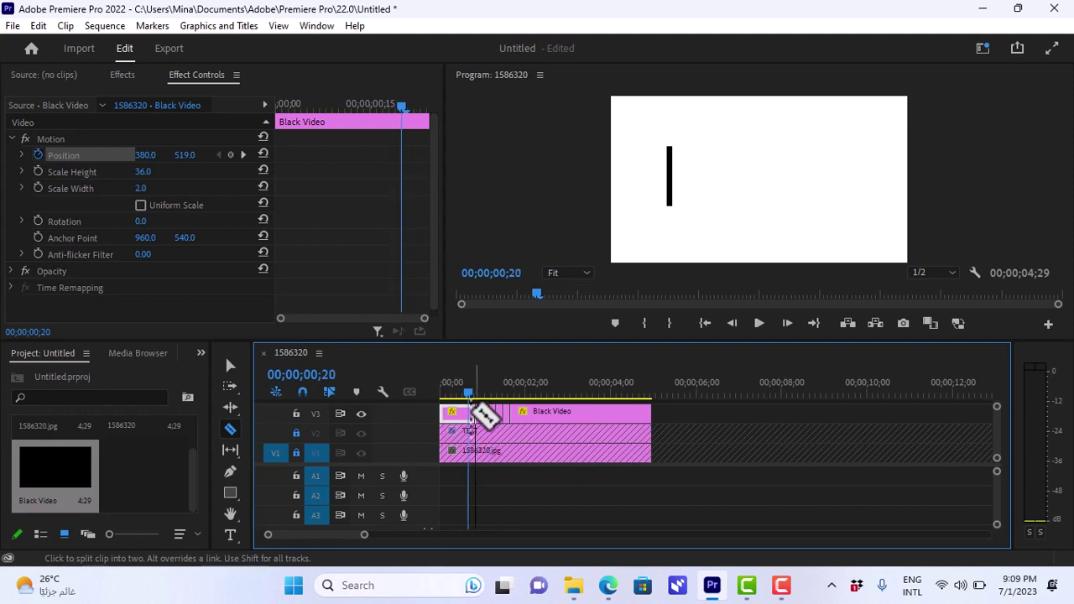
{"action": "left_click", "coordinate": [472, 412]}
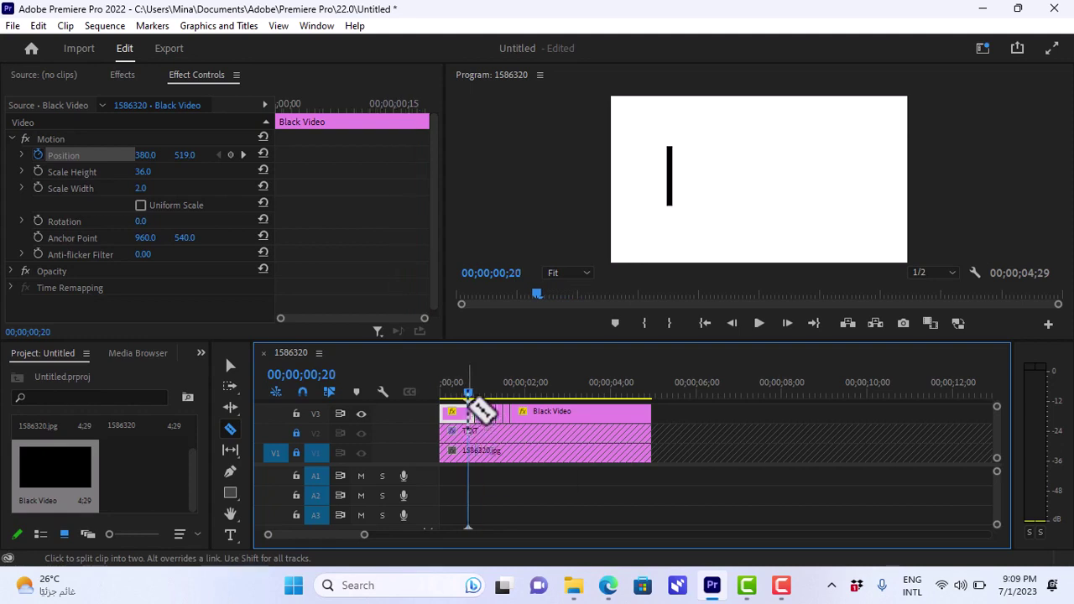
Step: Cut the cursor clip at 00;00;02;00 and step onward in five-frame increments to 00;00;02;25
{"action": "key", "text": "Right"}
{"action": "left_click_drag", "start_coordinate": [472, 400], "coordinate": [524, 399]}
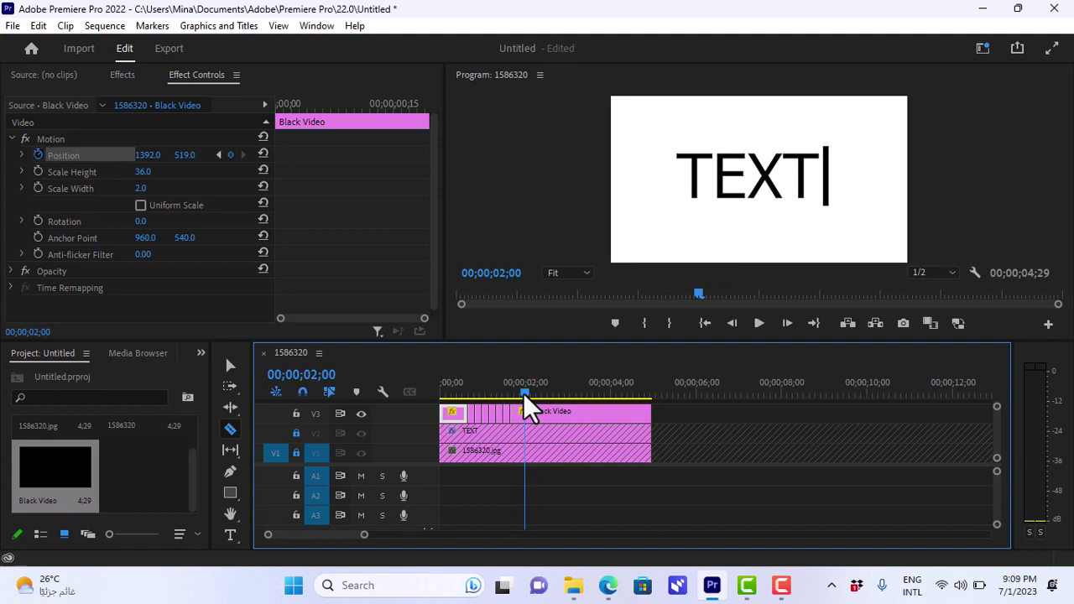
{"action": "left_click", "coordinate": [526, 412]}
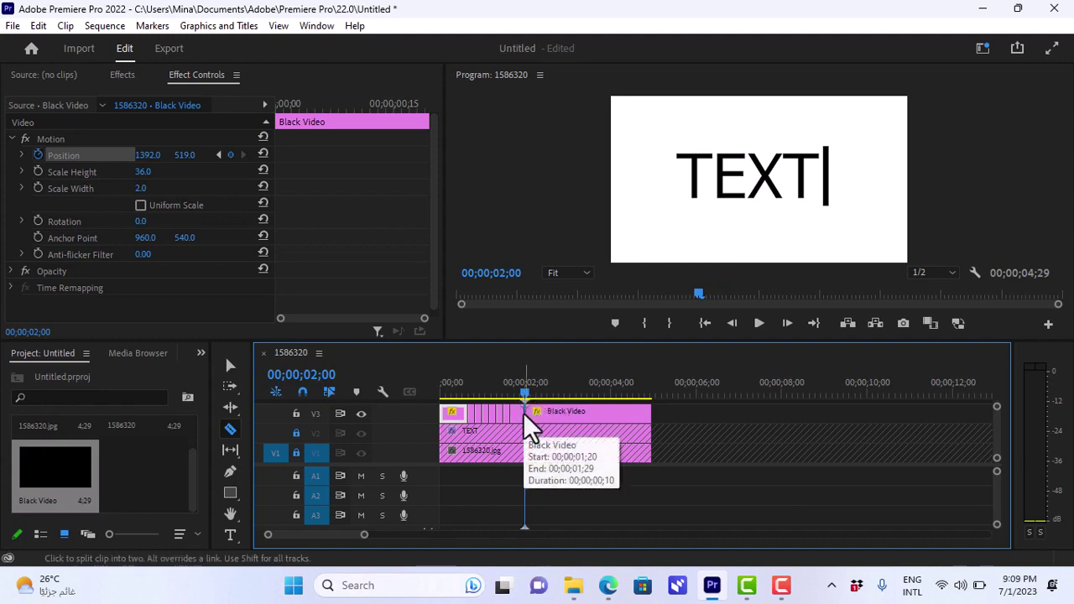
{"action": "key", "text": "Right"}
{"action": "key", "text": "Right"}
{"action": "key", "text": "Right"}
{"action": "key", "text": "Right"}
{"action": "key", "text": "Right"}
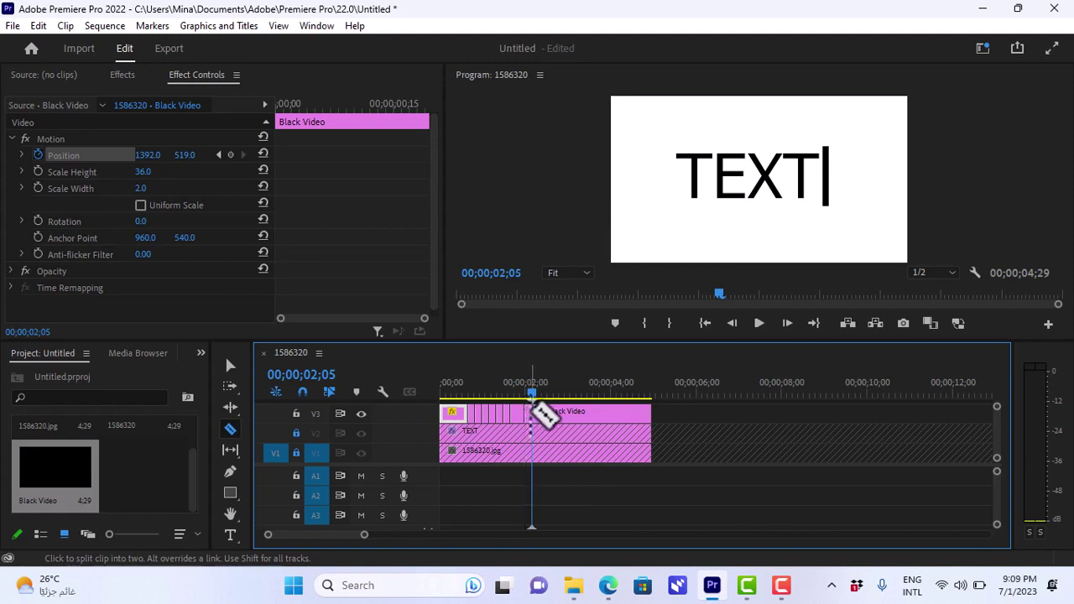
{"action": "key", "text": "Right"}
{"action": "key", "text": "Right"}
{"action": "key", "text": "Right"}
{"action": "key", "text": "Right"}
{"action": "key", "text": "Right"}
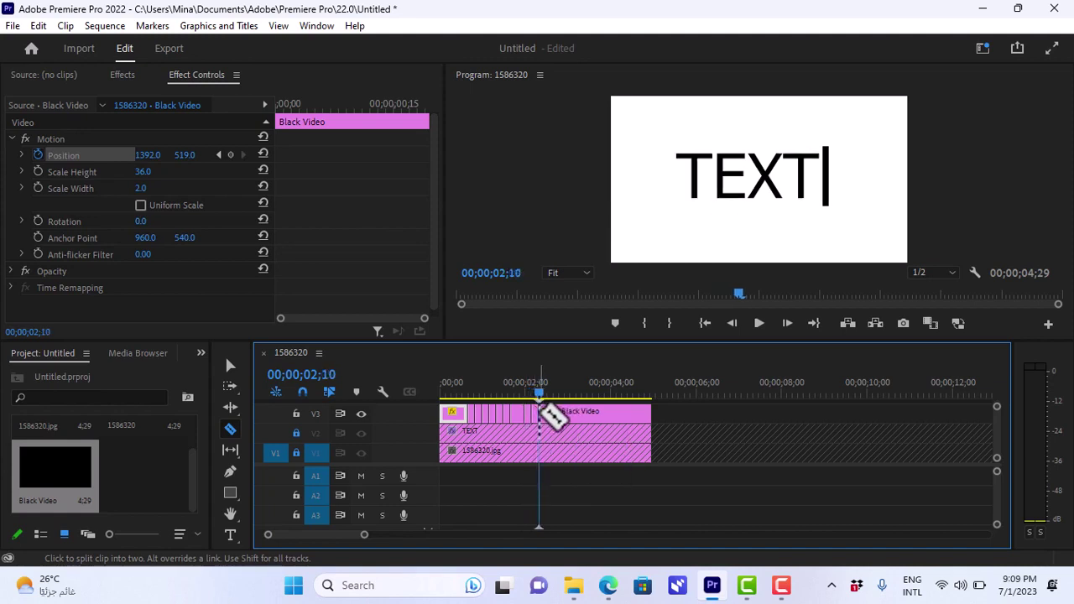
{"action": "key", "text": "Right"}
{"action": "key", "text": "Right"}
{"action": "key", "text": "Right"}
{"action": "key", "text": "Right"}
{"action": "key", "text": "Right"}
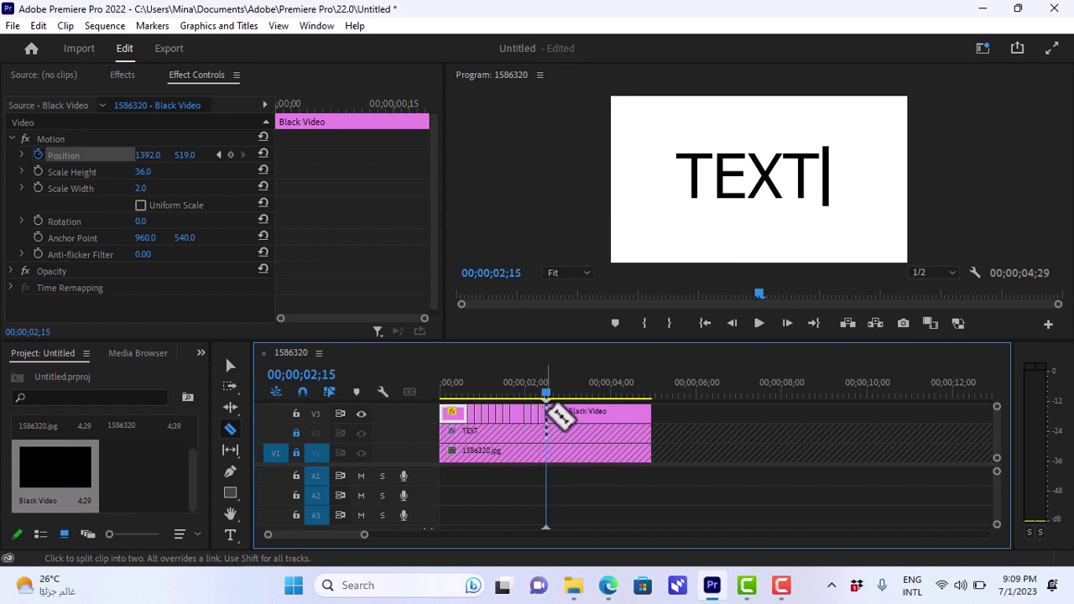
{"action": "key", "text": "Right"}
{"action": "key", "text": "Right"}
{"action": "key", "text": "Right"}
{"action": "key", "text": "Right"}
{"action": "key", "text": "Right"}
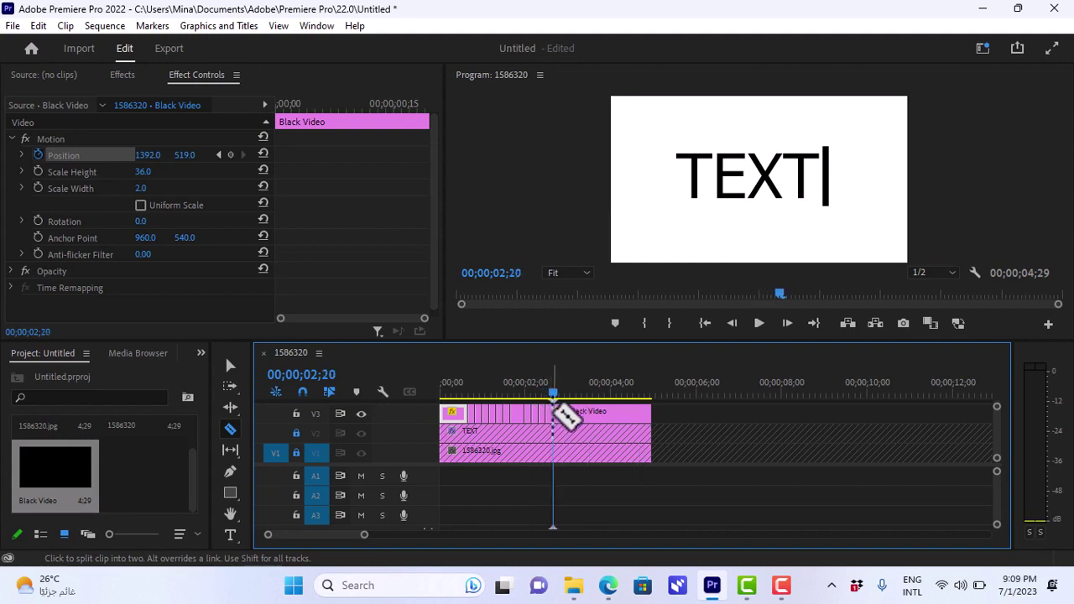
{"action": "key", "text": "Right"}
{"action": "key", "text": "Right"}
{"action": "key", "text": "Right"}
{"action": "key", "text": "Right"}
{"action": "key", "text": "Right"}
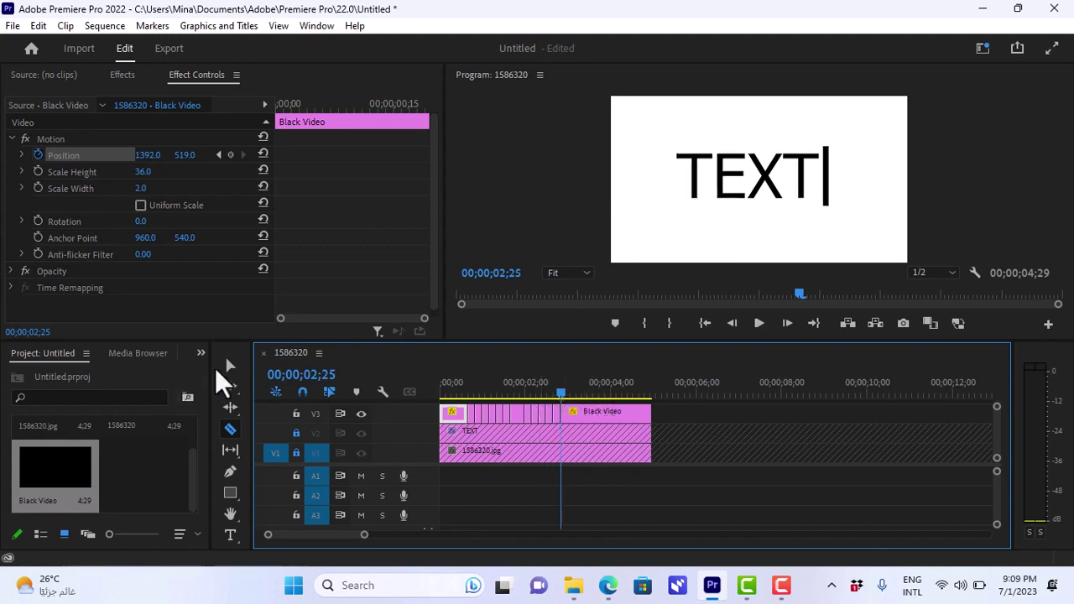
Step: With the Selection tool, delete the first cursor piece and the leftover tail after 00;00;02;25
{"action": "left_click", "coordinate": [225, 368]}
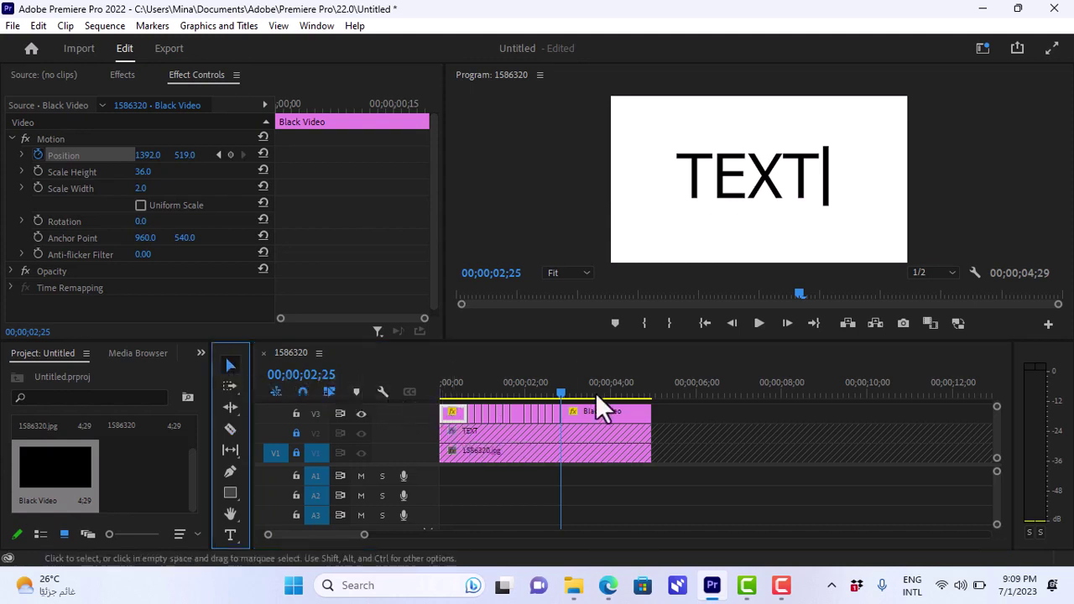
{"action": "left_click", "coordinate": [455, 417]}
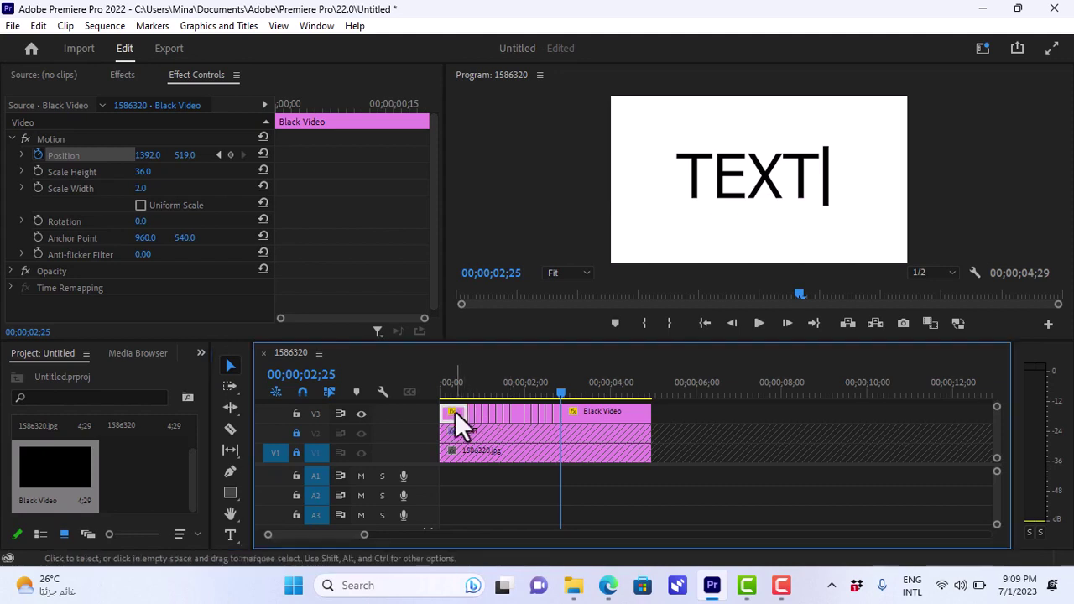
{"action": "key", "text": "Delete"}
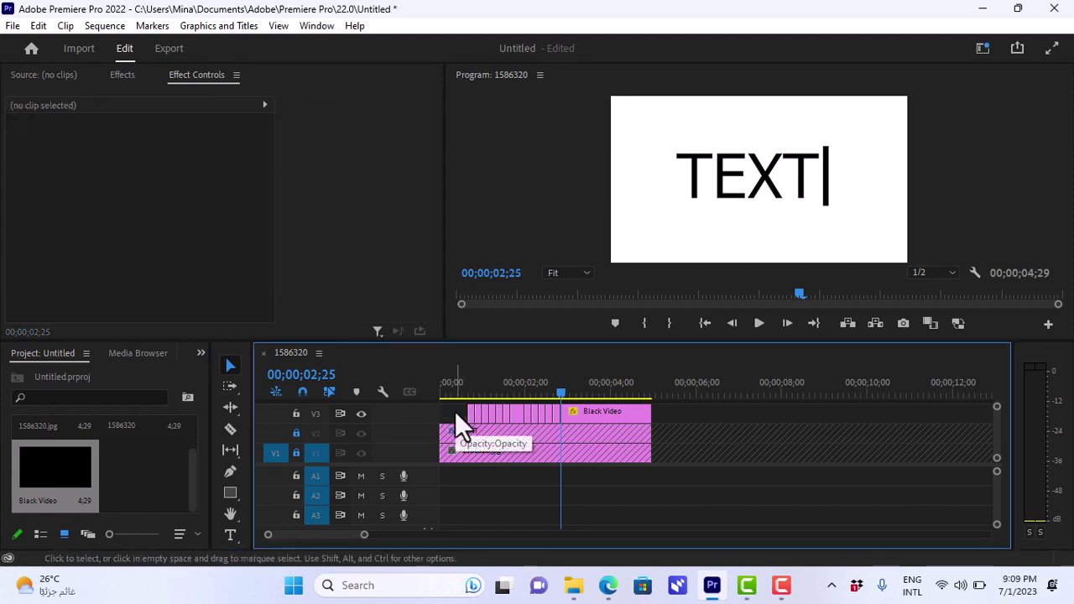
{"action": "left_click", "coordinate": [605, 412]}
{"action": "key", "text": "Delete"}
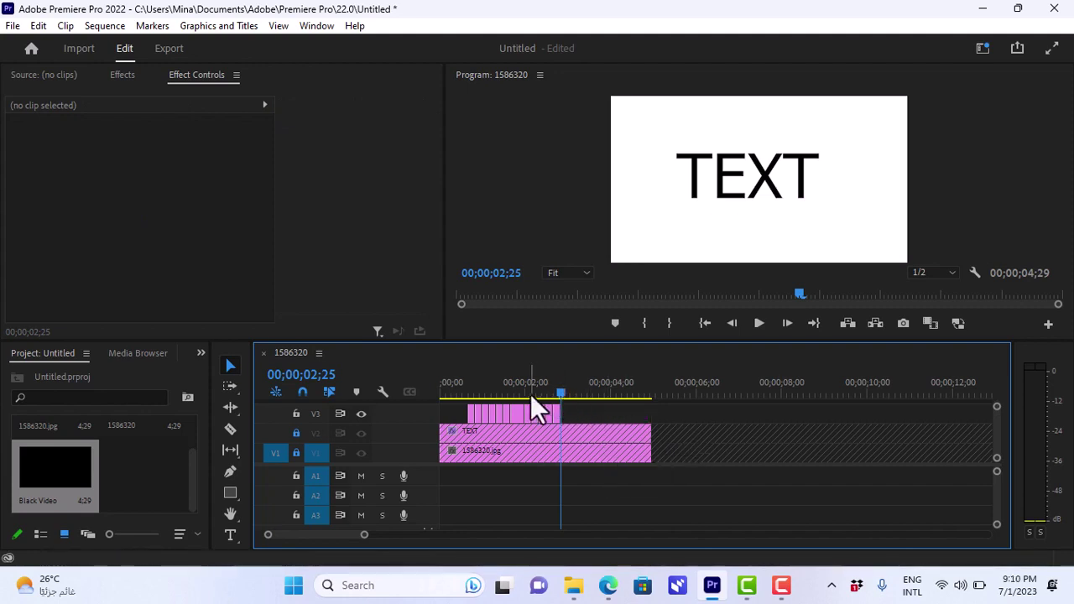
Step: Delete the six alternate five-frame cursor pieces on V3 to make the bar blink
{"action": "left_click", "coordinate": [475, 413]}
{"action": "key", "text": "ctrl+shift+a"}
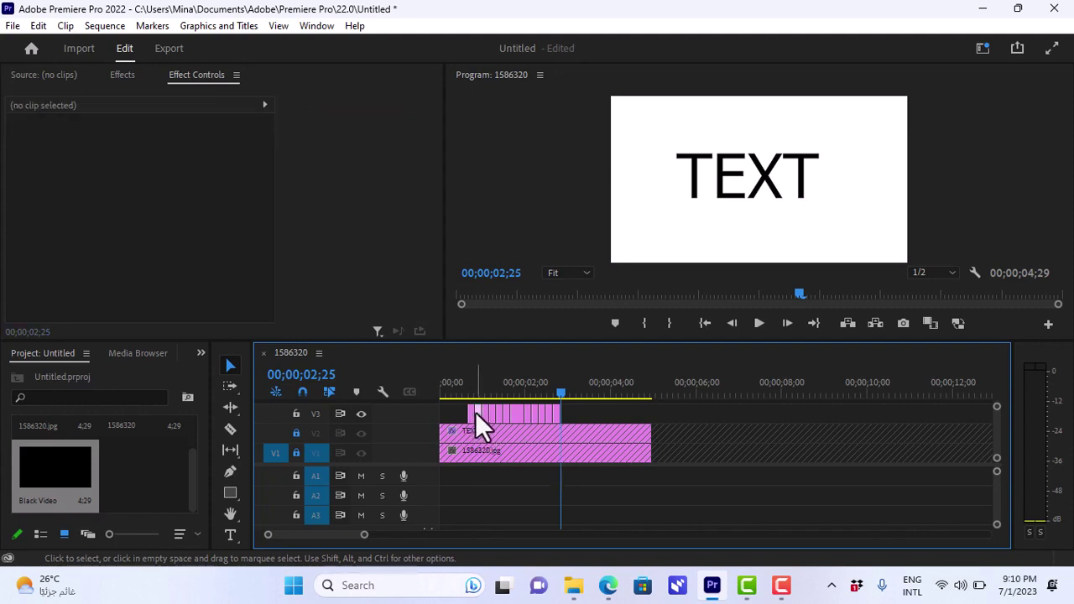
{"action": "left_click", "coordinate": [493, 414]}
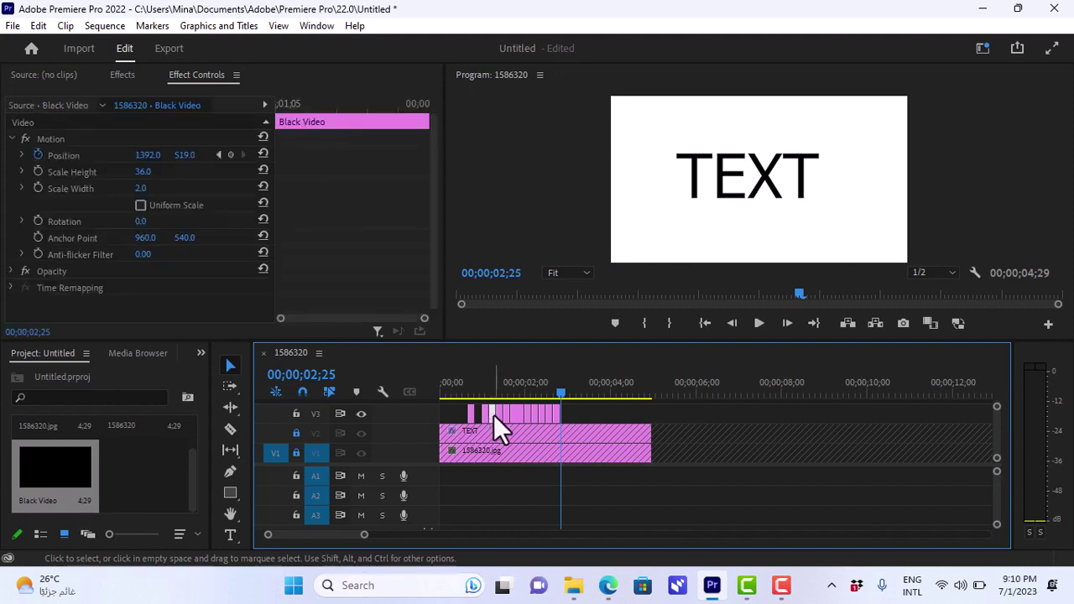
{"action": "key", "text": "ctrl+shift+a"}
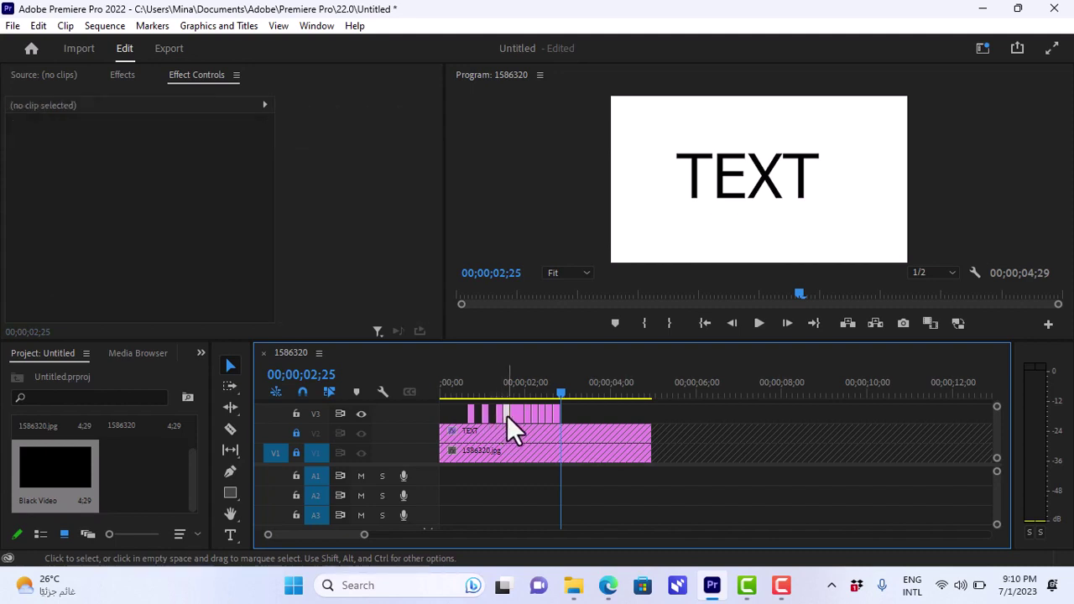
{"action": "left_click", "coordinate": [506, 416]}
{"action": "key", "text": "ctrl+shift+a"}
{"action": "left_click", "coordinate": [526, 414]}
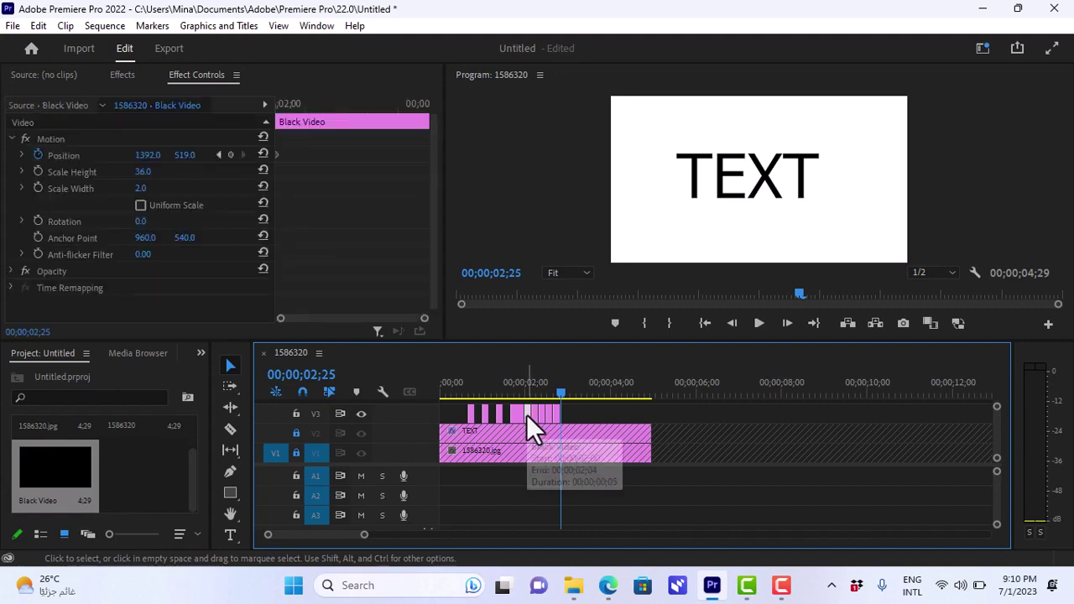
{"action": "key", "text": "ctrl+shift+a"}
{"action": "left_click", "coordinate": [541, 413]}
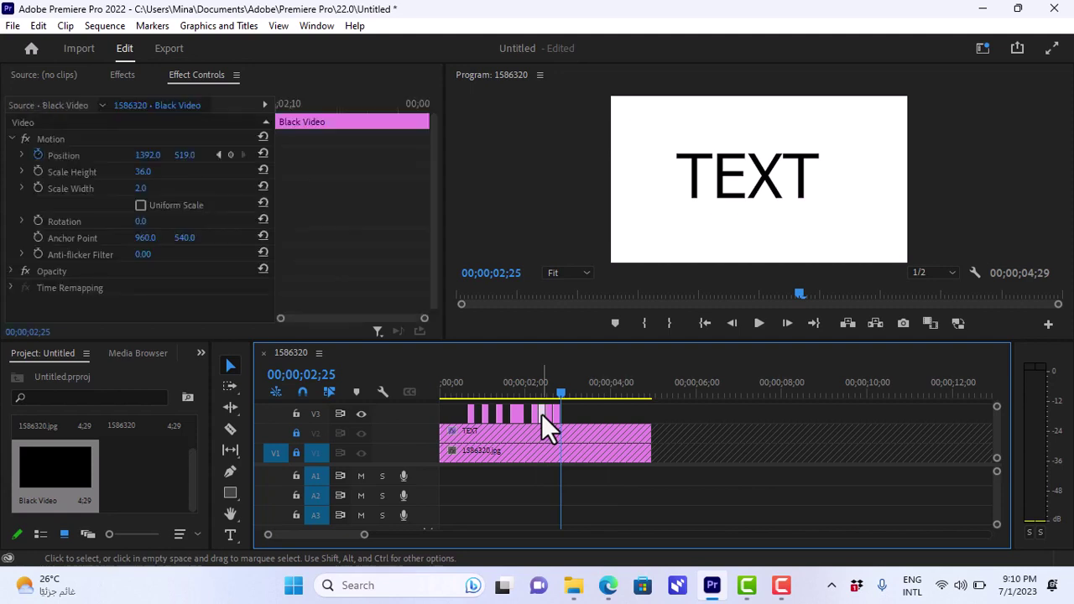
{"action": "key", "text": "ctrl+shift+a"}
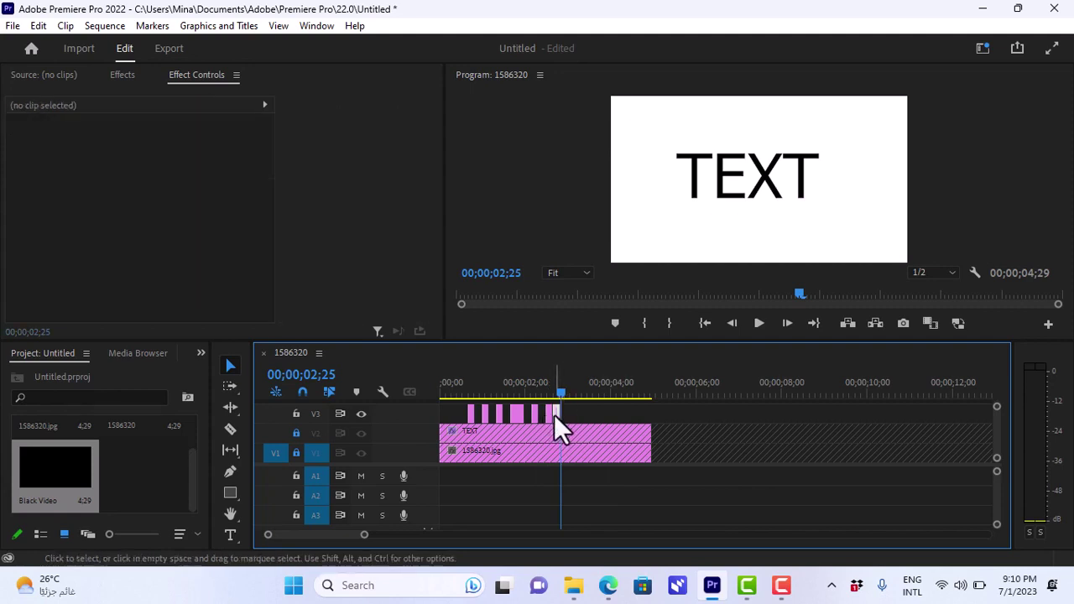
{"action": "left_click", "coordinate": [554, 415]}
{"action": "key", "text": "ctrl+shift+a"}
{"action": "left_click_drag", "start_coordinate": [457, 391], "coordinate": [462, 391]}
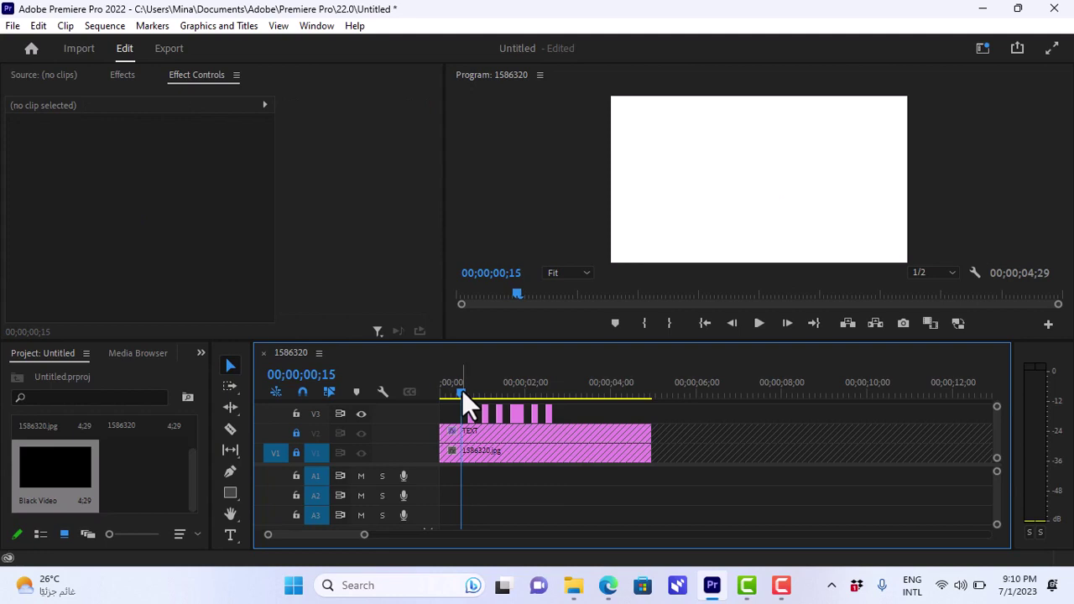
{"action": "key", "text": "space"}
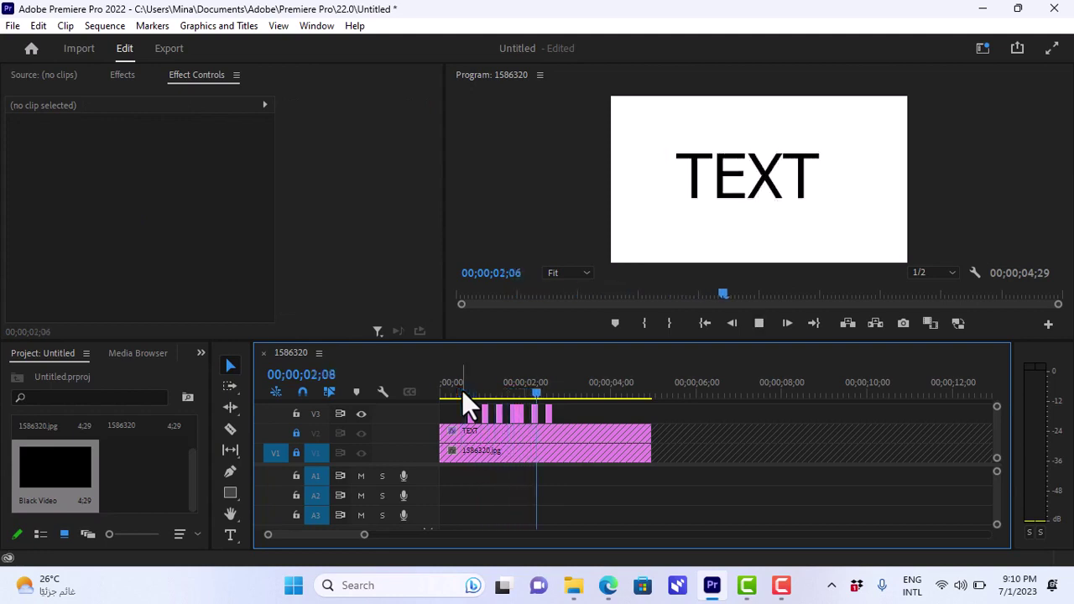